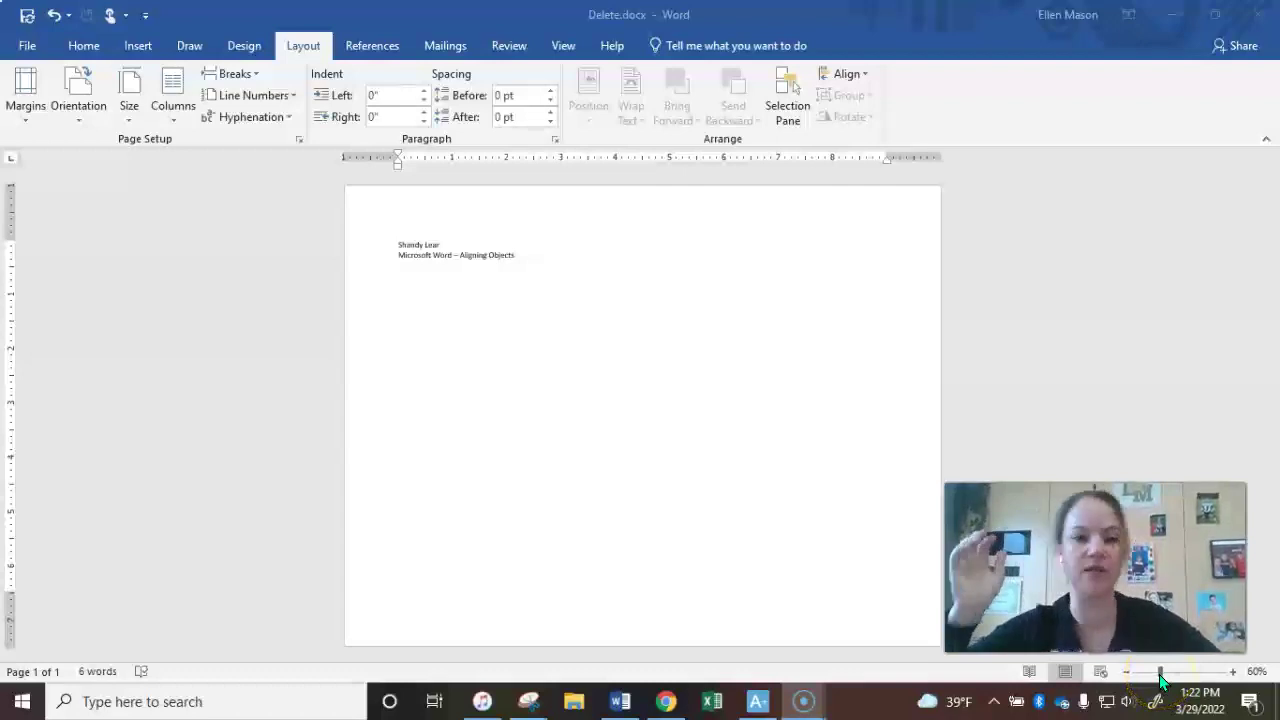
Set the page color of the document to the blue theme color.
{"action": "left_click", "coordinate": [248, 53]}
{"action": "left_click", "coordinate": [246, 50]}
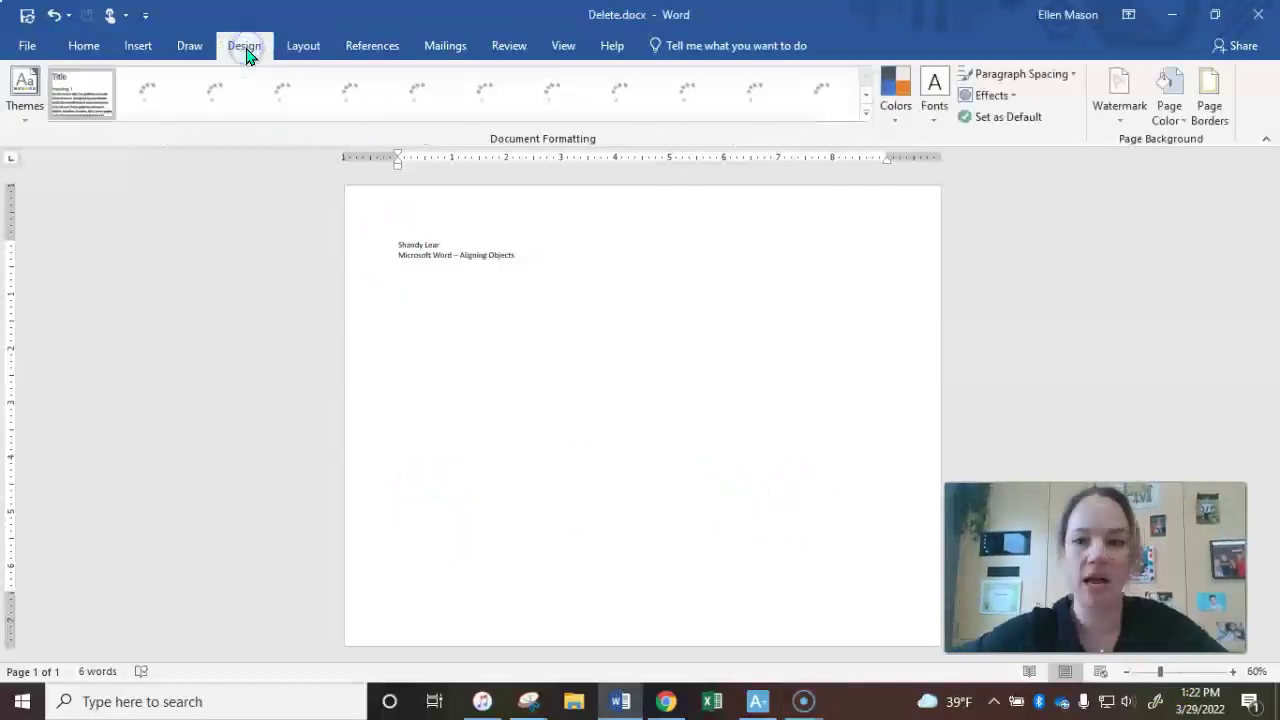
{"action": "left_click", "coordinate": [1170, 110]}
{"action": "left_click", "coordinate": [1181, 103]}
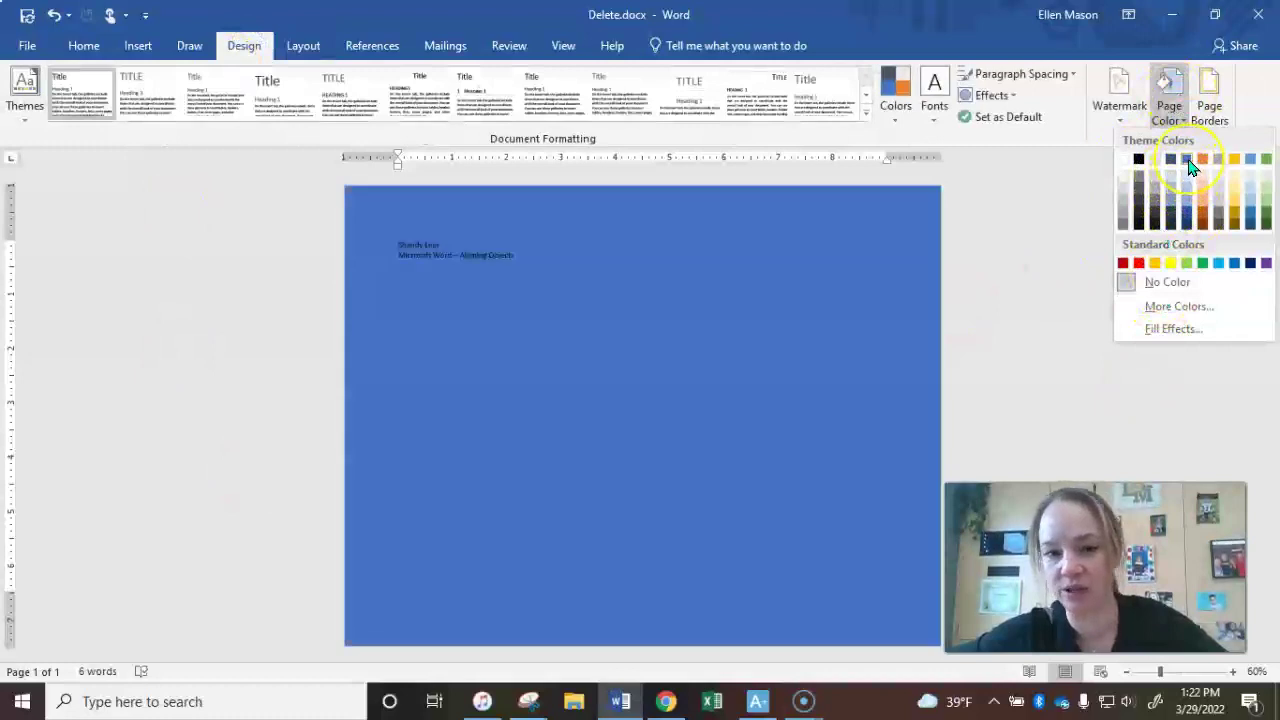
{"action": "left_click", "coordinate": [1187, 161]}
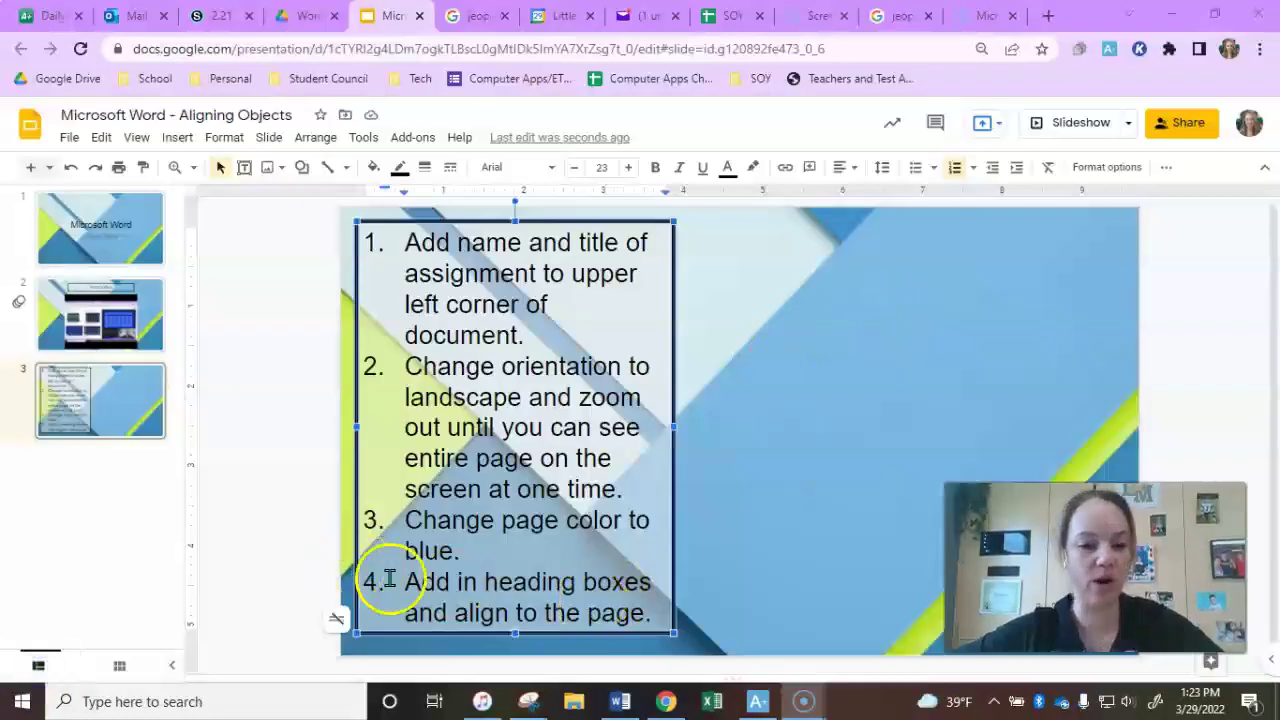
Review instruction 4 about heading boxes on the assignment slide in Chrome and examine the Jeopardy board example image.
{"action": "left_click_drag", "start_coordinate": [410, 583], "coordinate": [536, 588]}
{"action": "left_click_drag", "start_coordinate": [616, 592], "coordinate": [647, 613]}
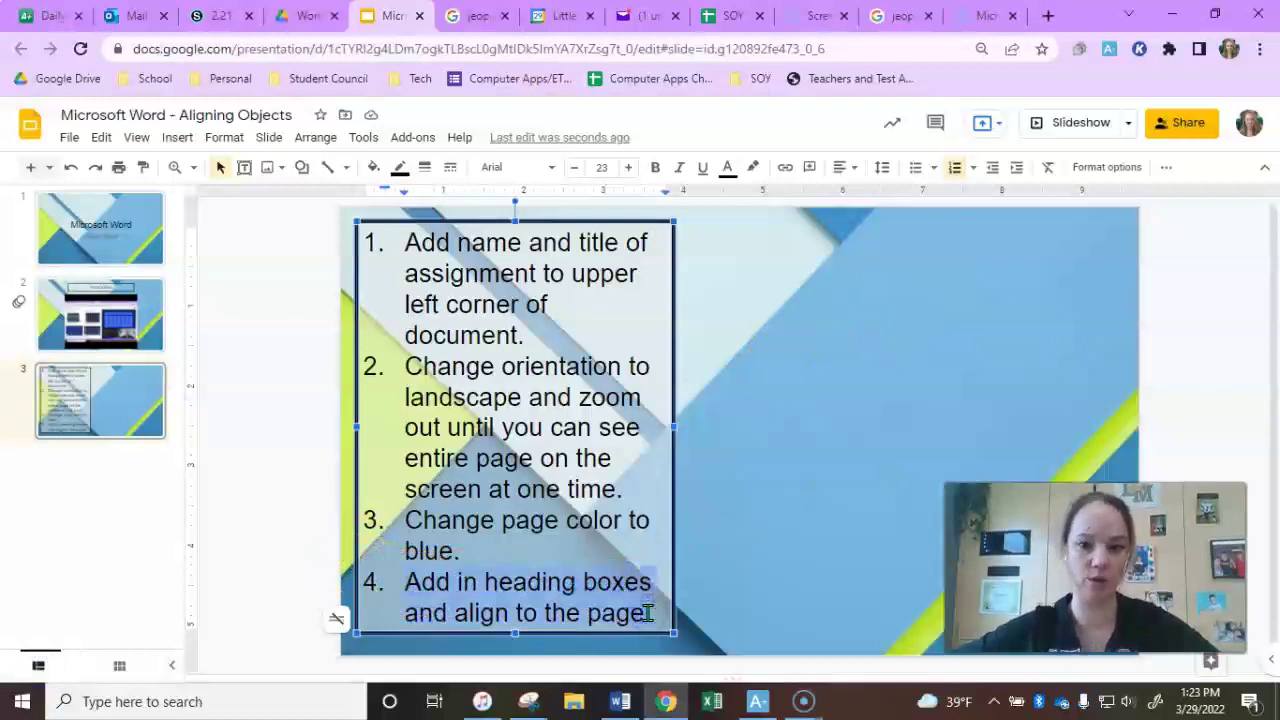
{"action": "left_click_drag", "start_coordinate": [647, 613], "coordinate": [664, 610]}
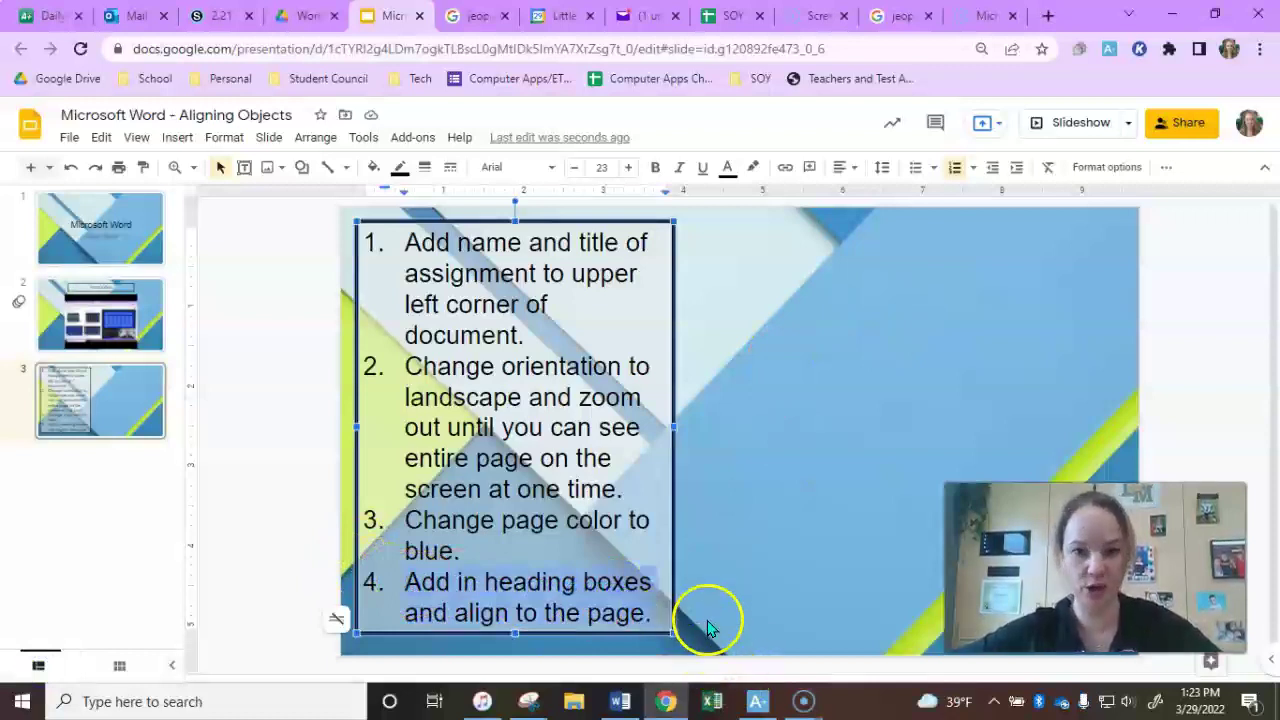
{"action": "left_click", "coordinate": [470, 16]}
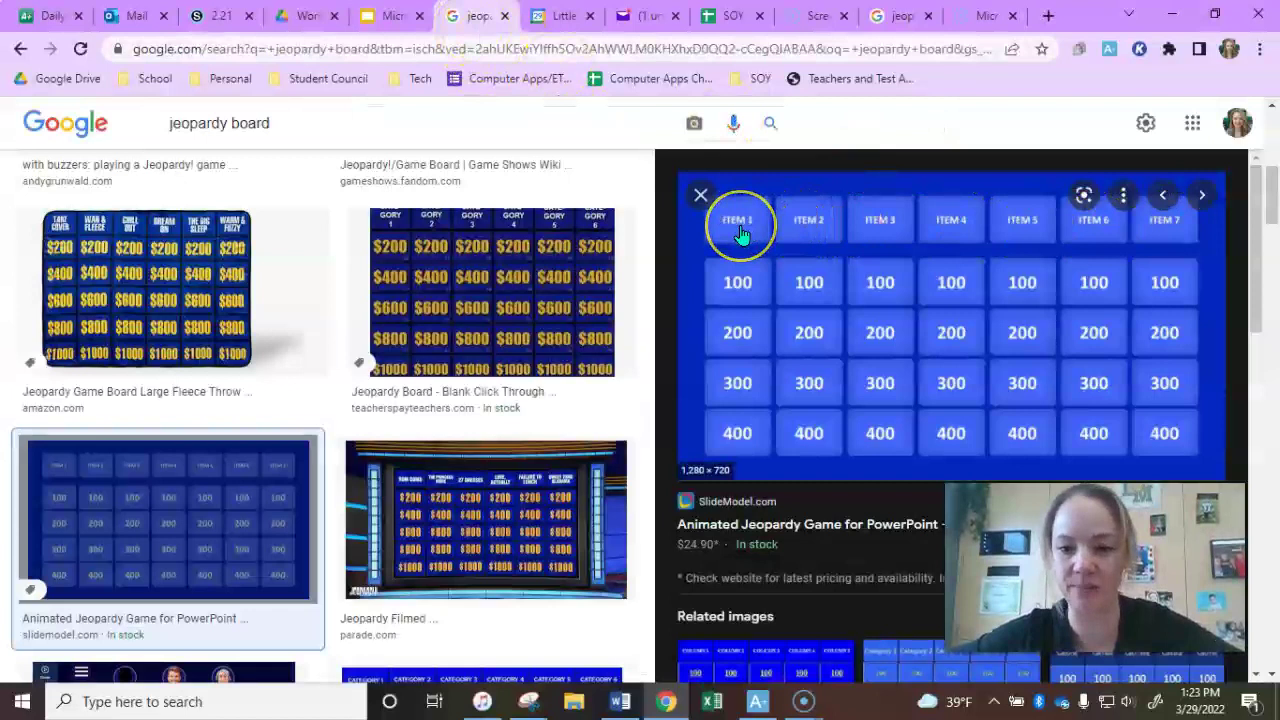
Switch back to Word and draw a rectangle about 1.17" wide and 0.81" high below the name and title lines.
{"action": "left_click", "coordinate": [612, 706]}
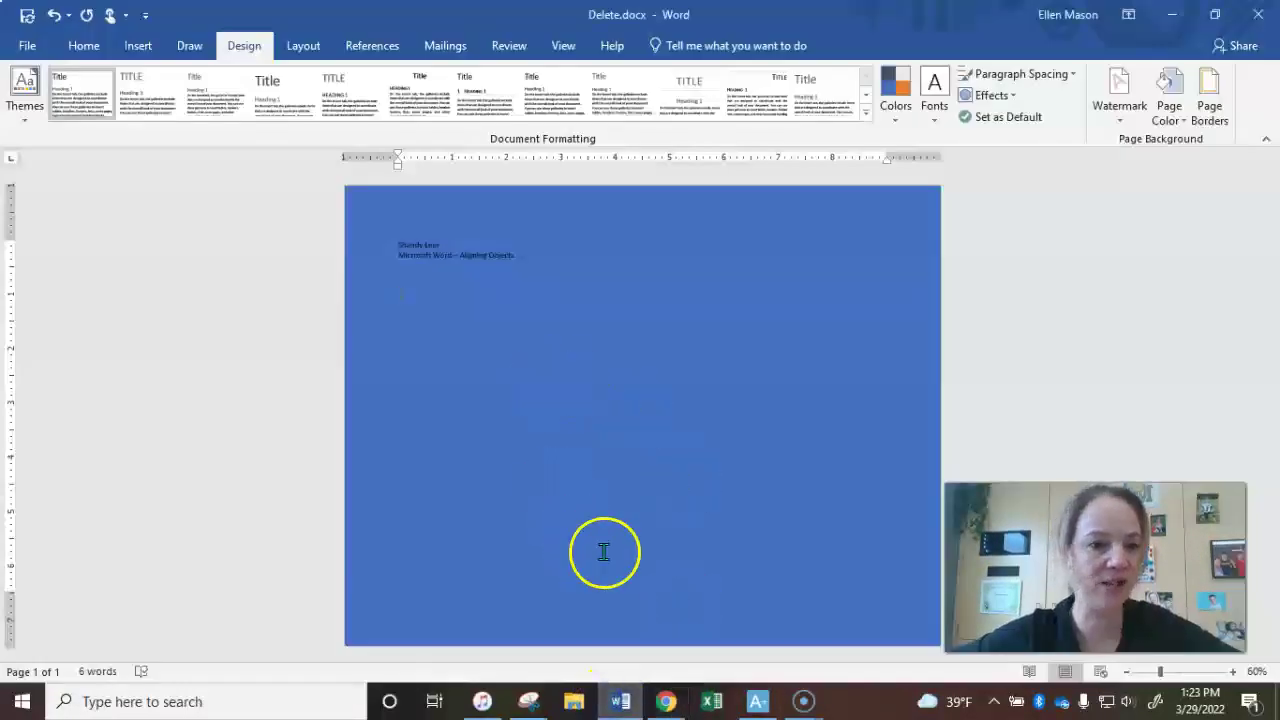
{"action": "left_click", "coordinate": [139, 46]}
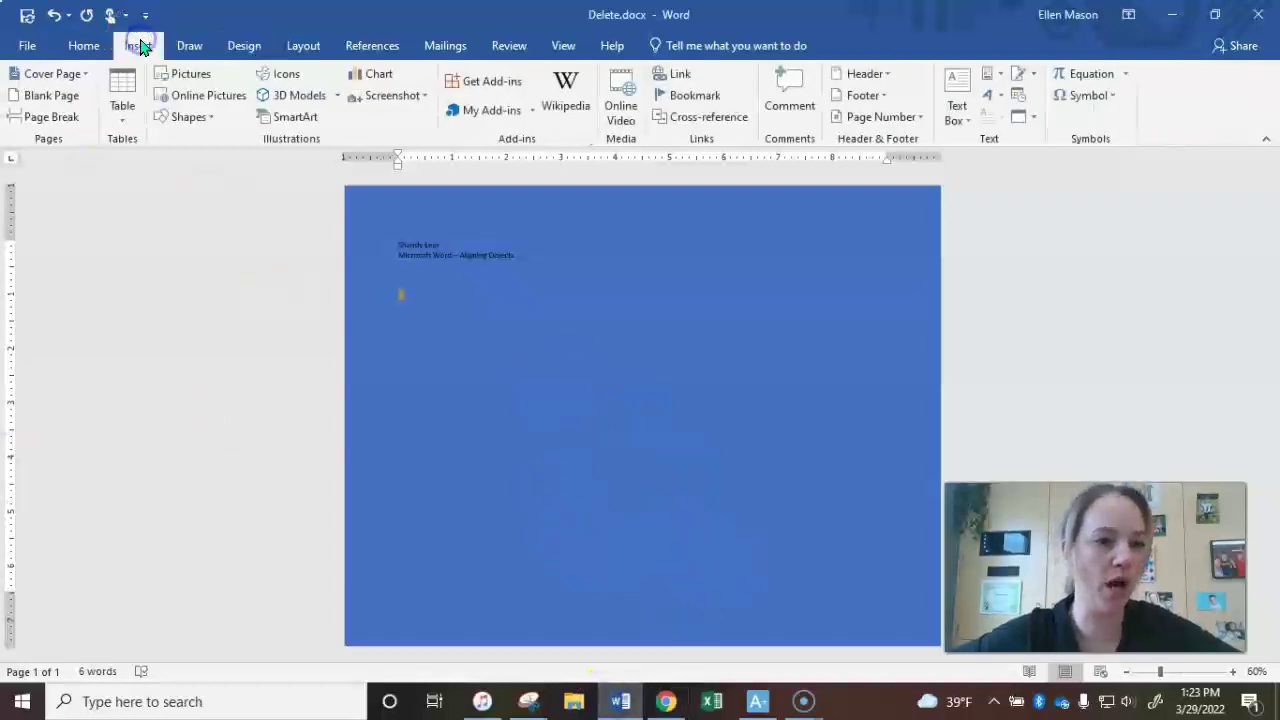
{"action": "left_click", "coordinate": [201, 118]}
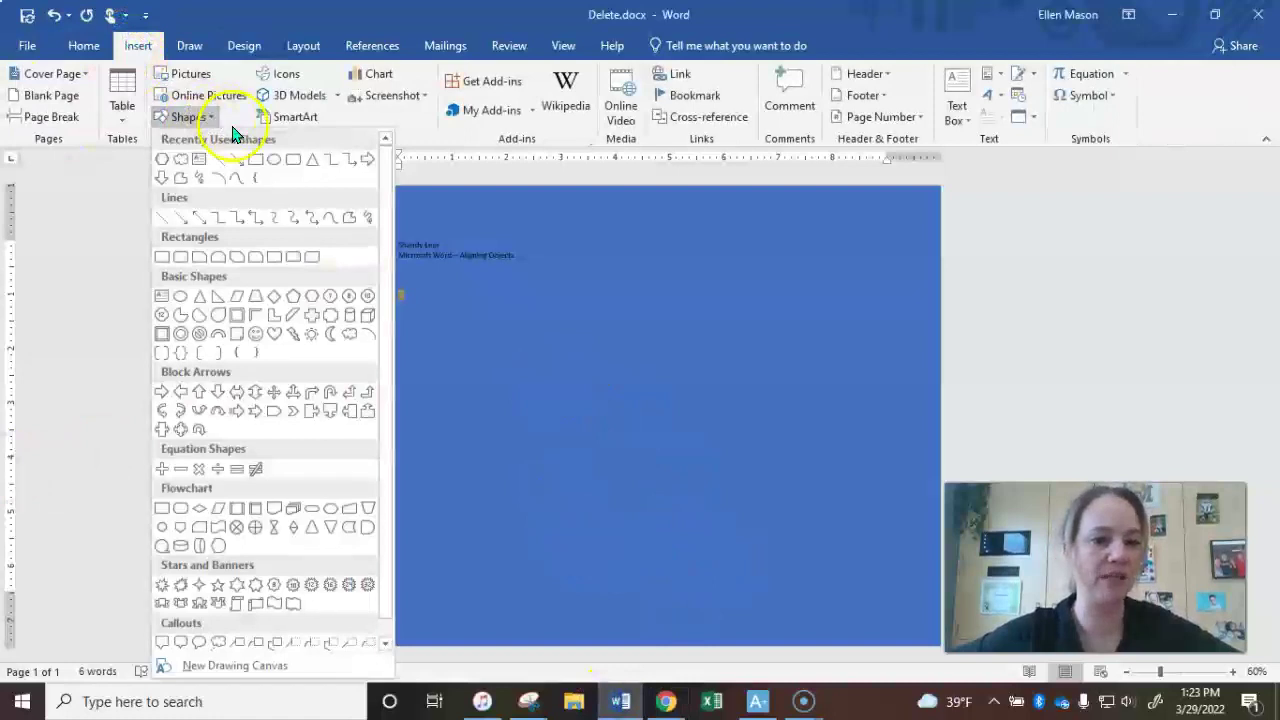
{"action": "left_click", "coordinate": [256, 166]}
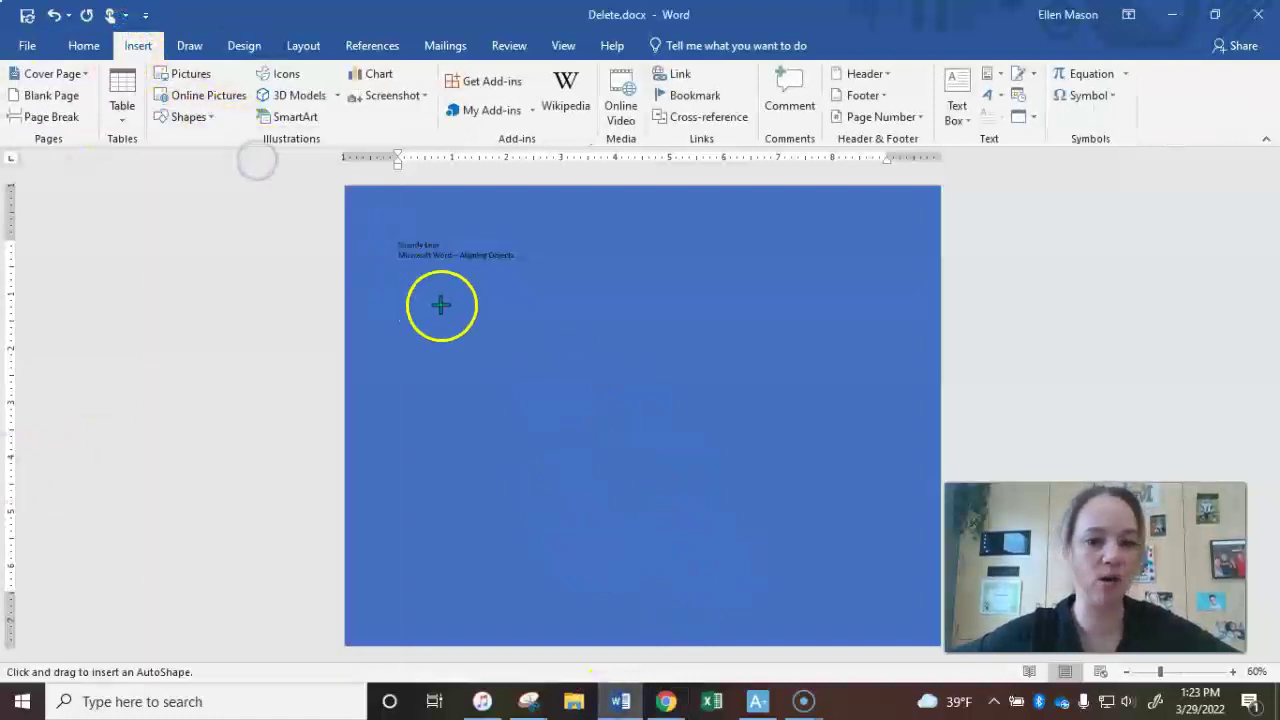
{"action": "mouse_move", "coordinate": [416, 288]}
{"action": "left_mouse_down"}
{"action": "mouse_move", "coordinate": [454, 327]}
{"action": "mouse_move", "coordinate": [480, 331]}
{"action": "left_mouse_up"}
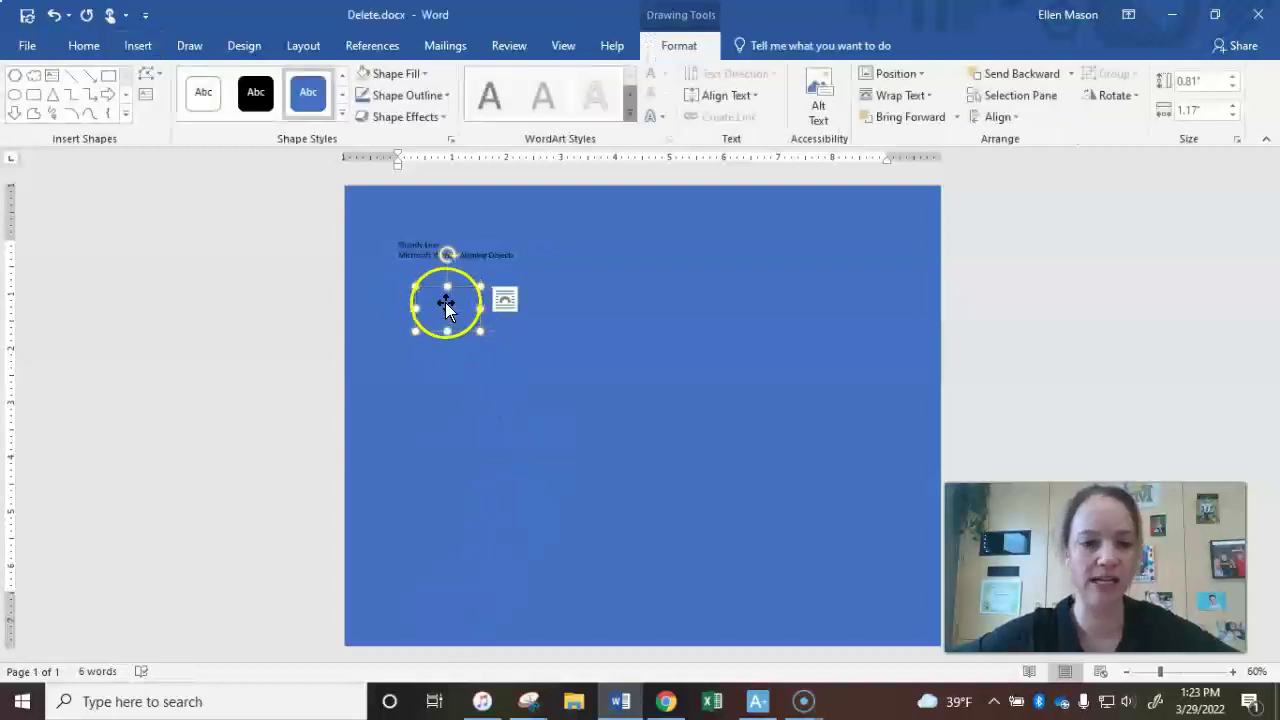
Check the example board in Chrome, return to Word and fill the rectangle with the standard light blue color.
{"action": "left_click", "coordinate": [668, 702]}
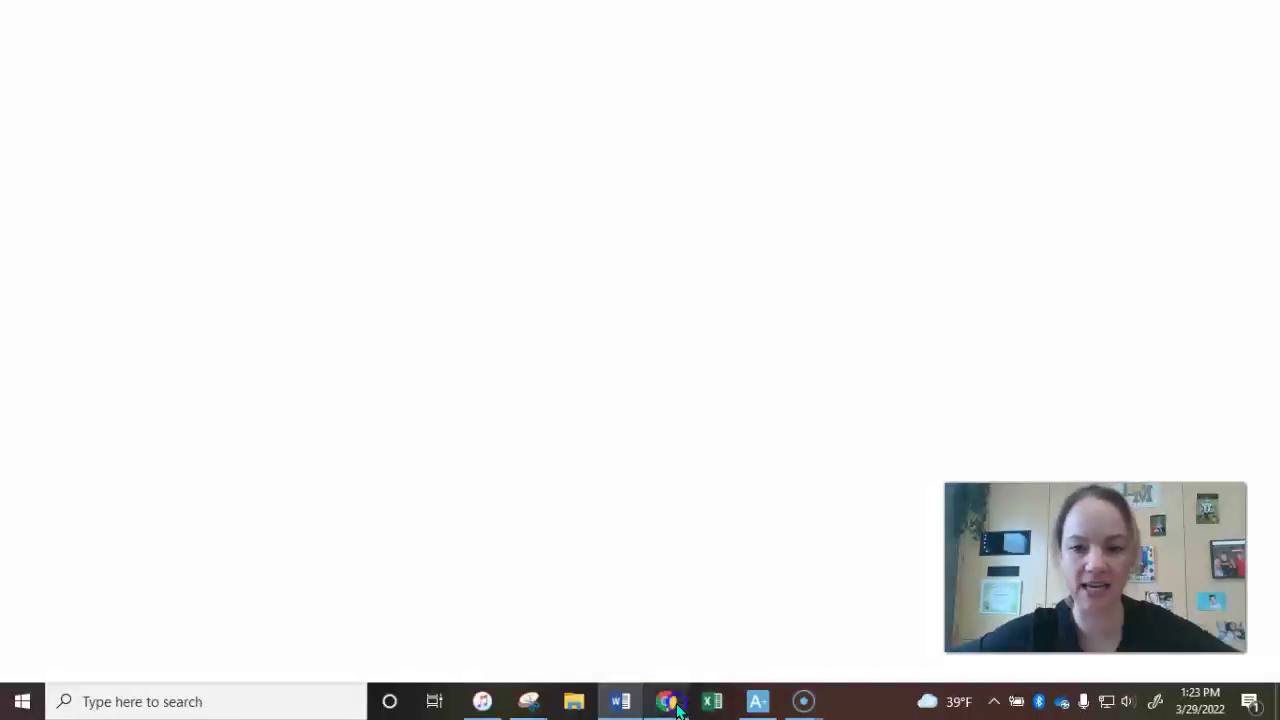
{"action": "left_click", "coordinate": [620, 702]}
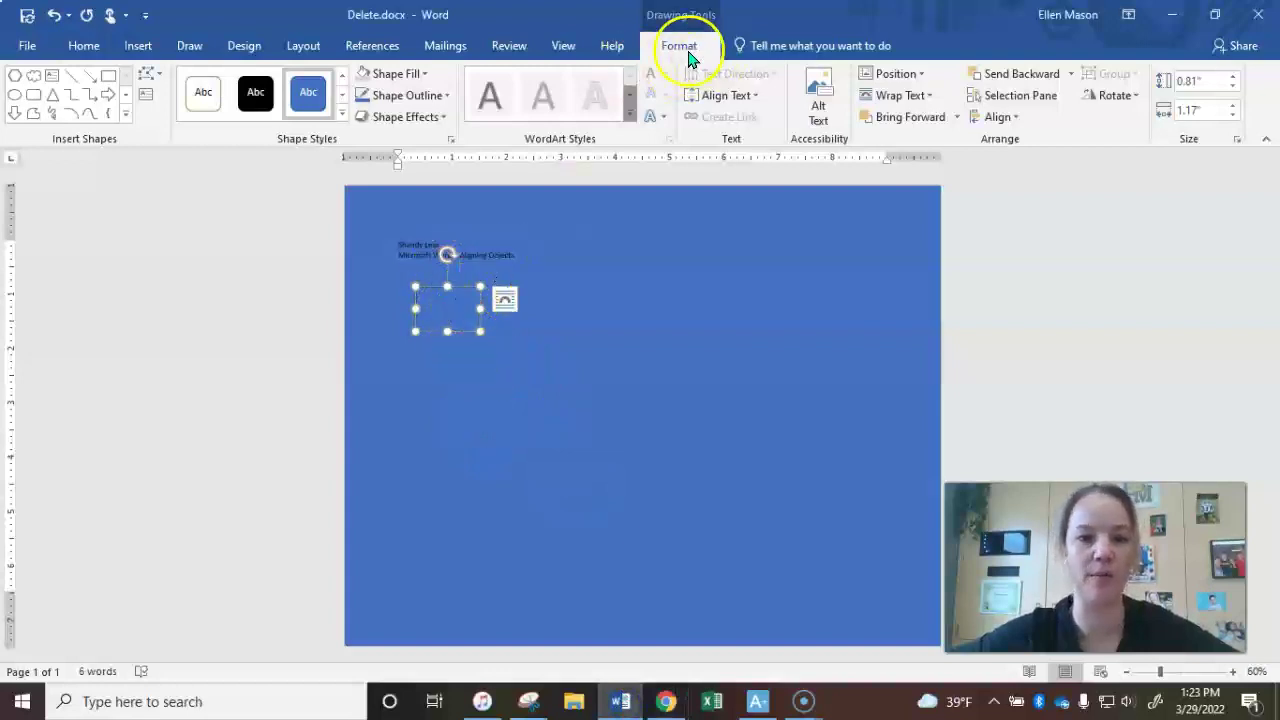
{"action": "left_click", "coordinate": [425, 74]}
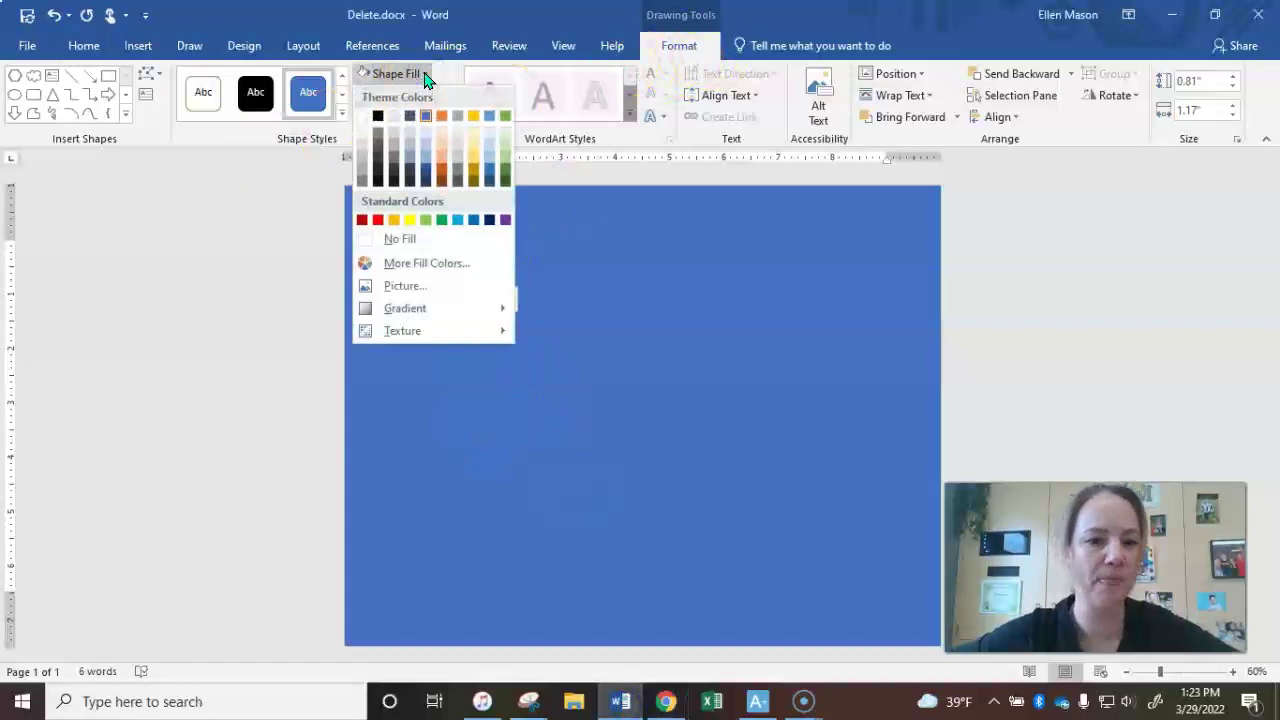
{"action": "left_click", "coordinate": [460, 220]}
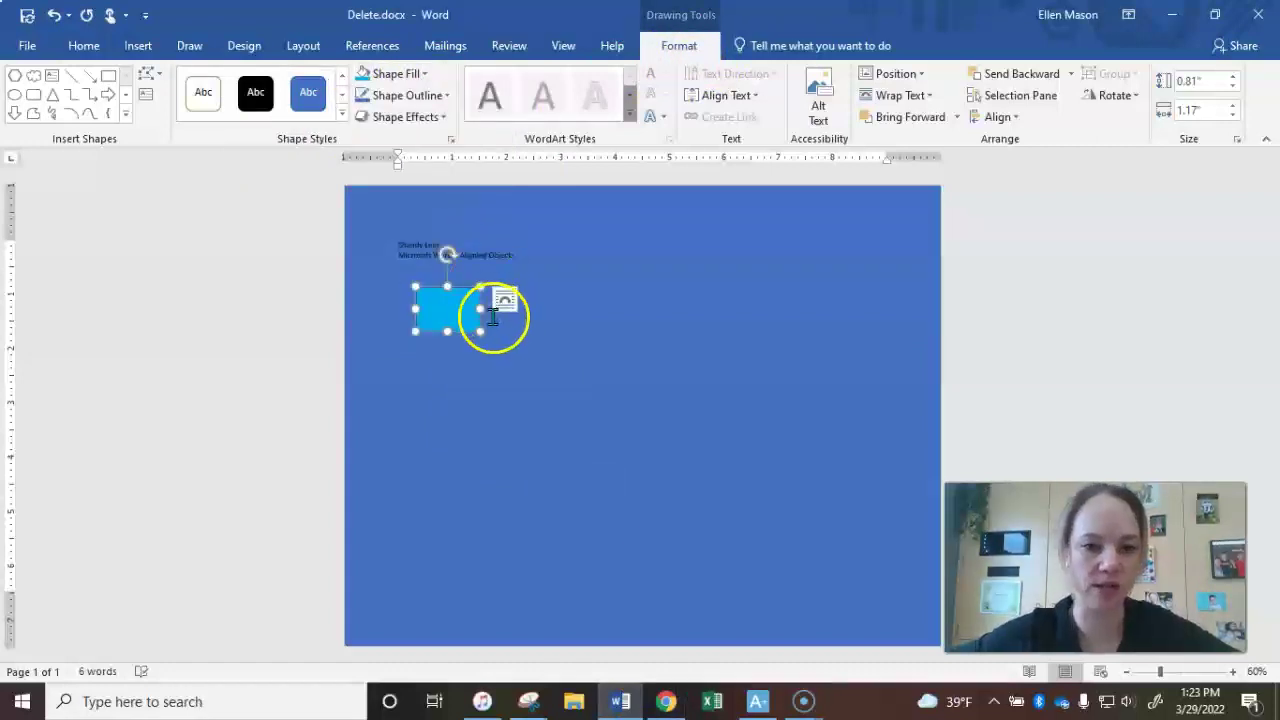
{"action": "left_click", "coordinate": [425, 76]}
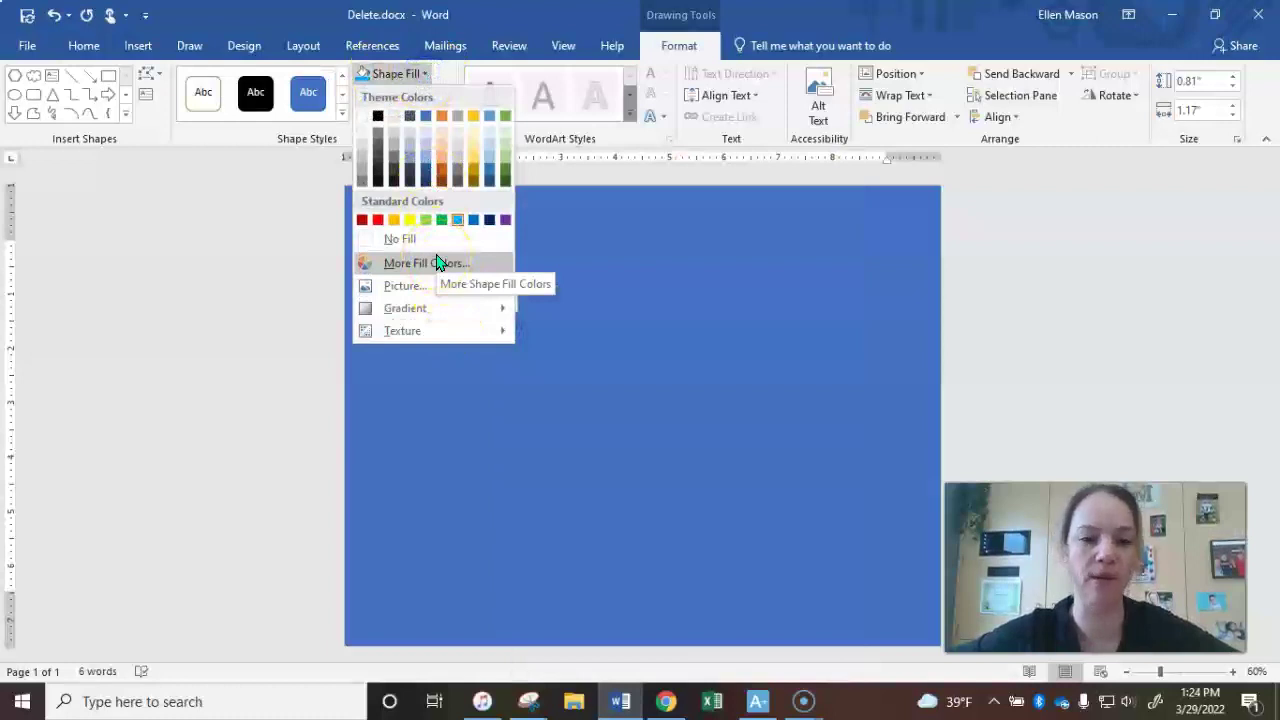
{"action": "left_click", "coordinate": [489, 468]}
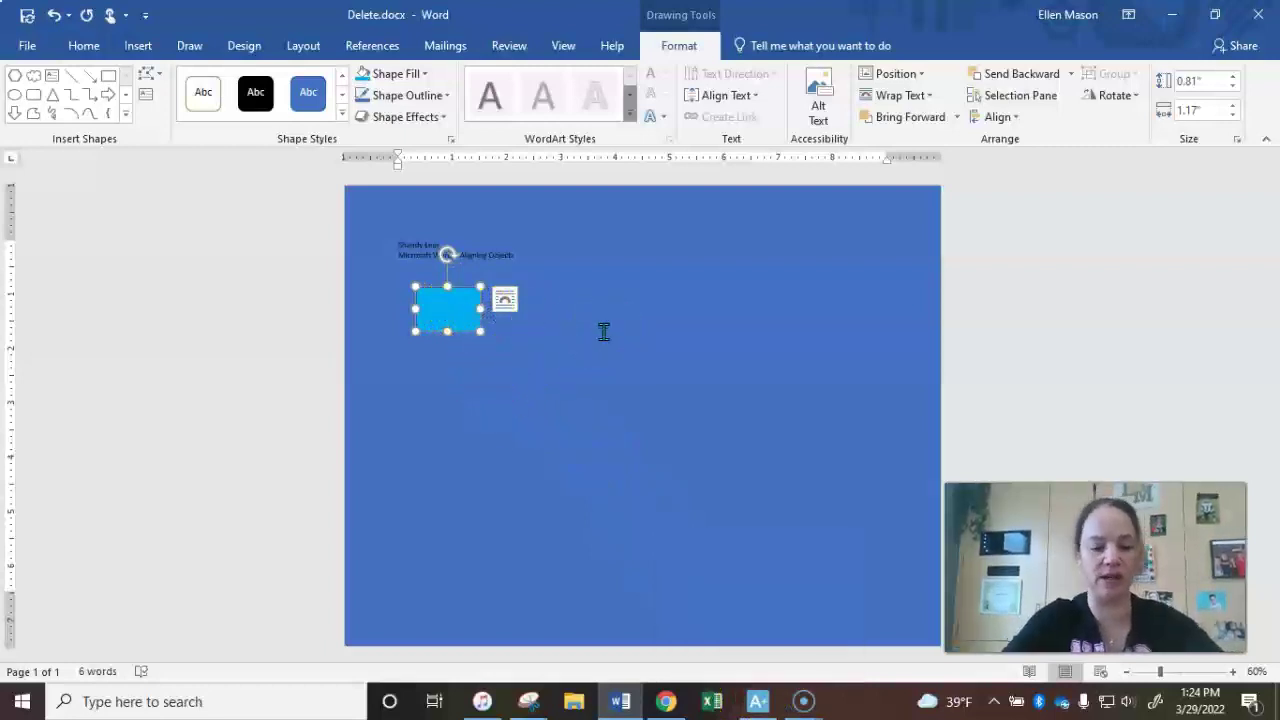
Label the rectangle "Item 1", then check the heading row of the Jeopardy board in Chrome and return to Word.
{"action": "type", "text": "1"}
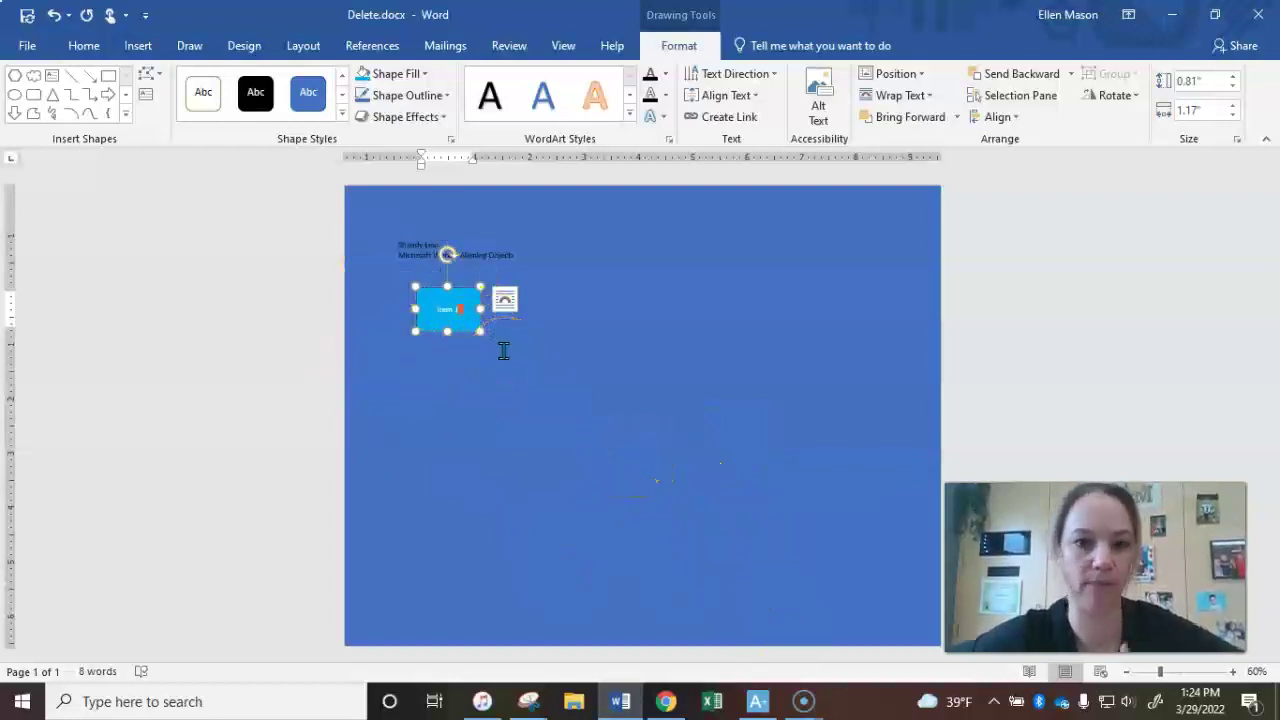
{"action": "left_click", "coordinate": [665, 701]}
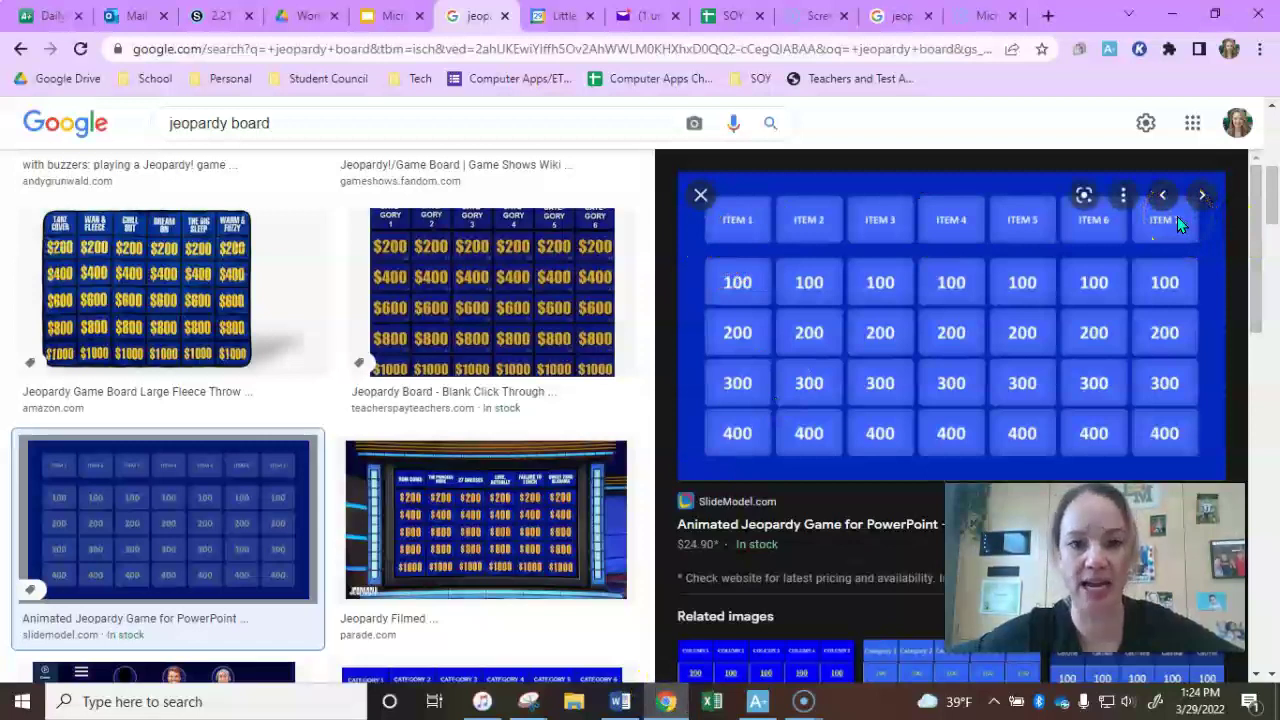
{"action": "left_click", "coordinate": [622, 701]}
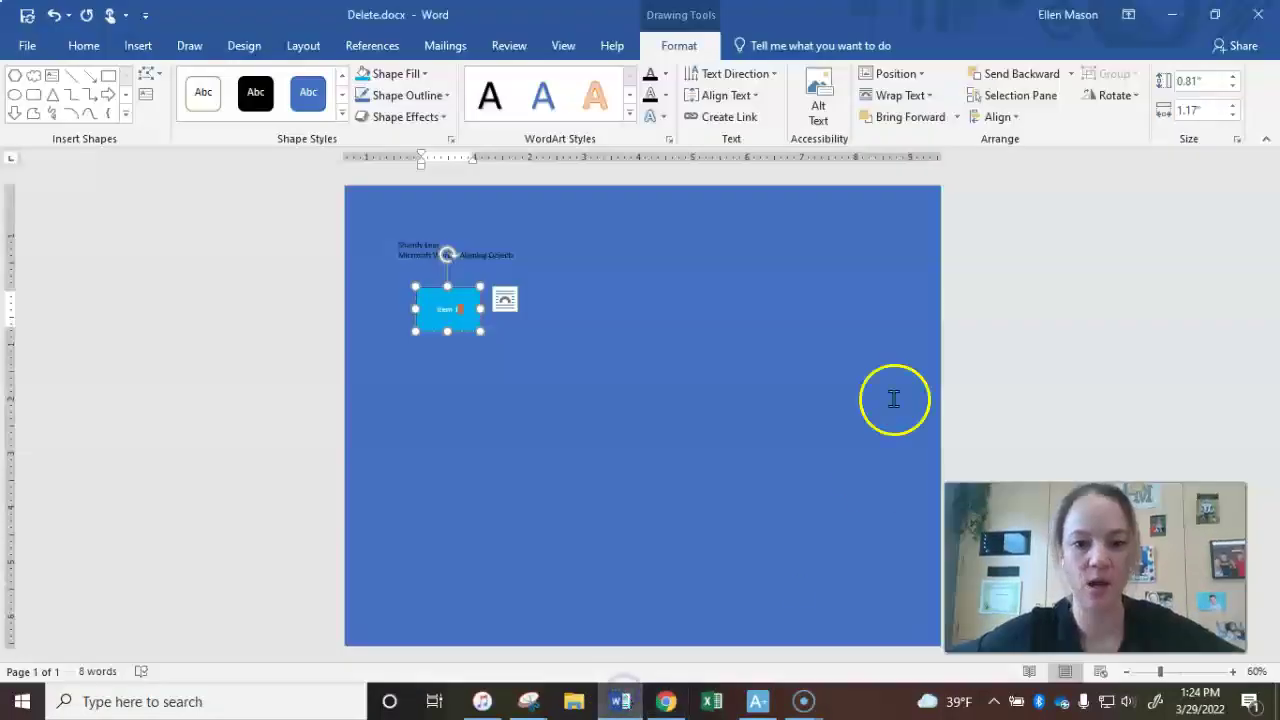
Duplicate the Item 1 box six times to make seven heading boxes.
{"action": "left_click", "coordinate": [571, 414]}
{"action": "left_click", "coordinate": [448, 325]}
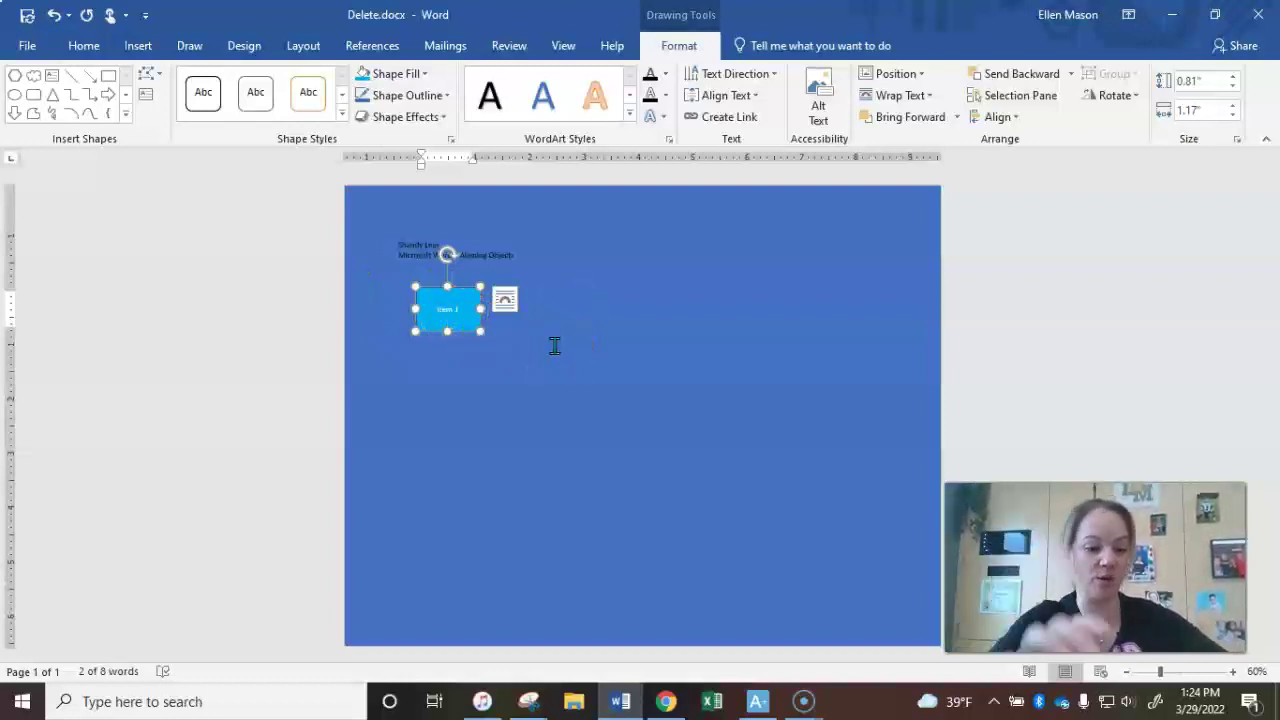
{"action": "left_click_drag", "start_coordinate": [447, 291], "coordinate": [466, 297]}
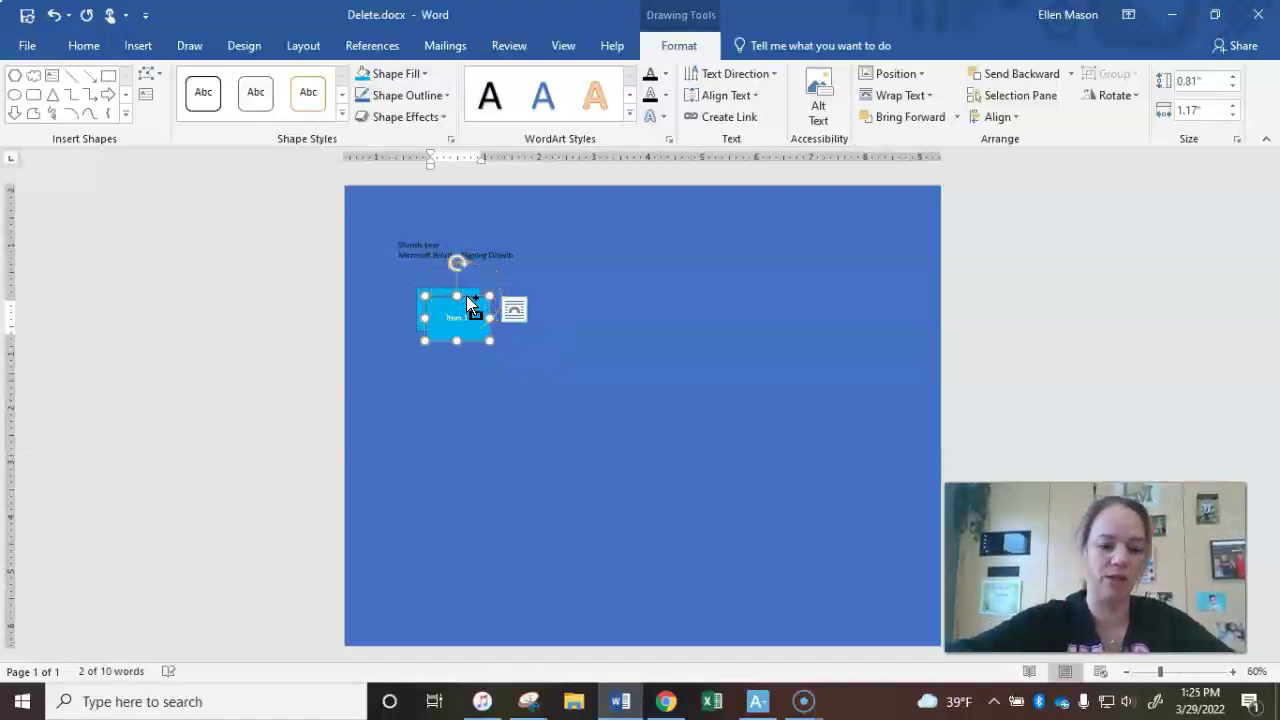
{"action": "key", "text": "ctrl+d"}
{"action": "key", "text": "ctrl+d"}
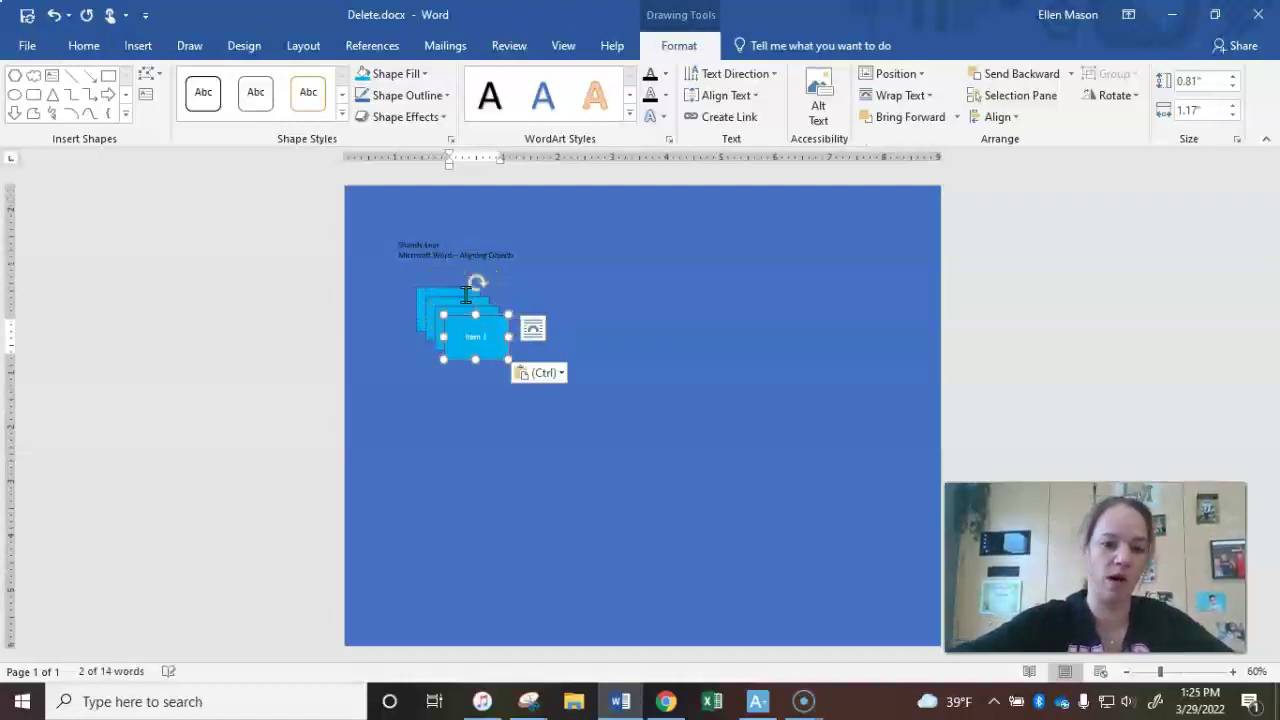
{"action": "key", "text": "ctrl+d"}
{"action": "key", "text": "ctrl+d"}
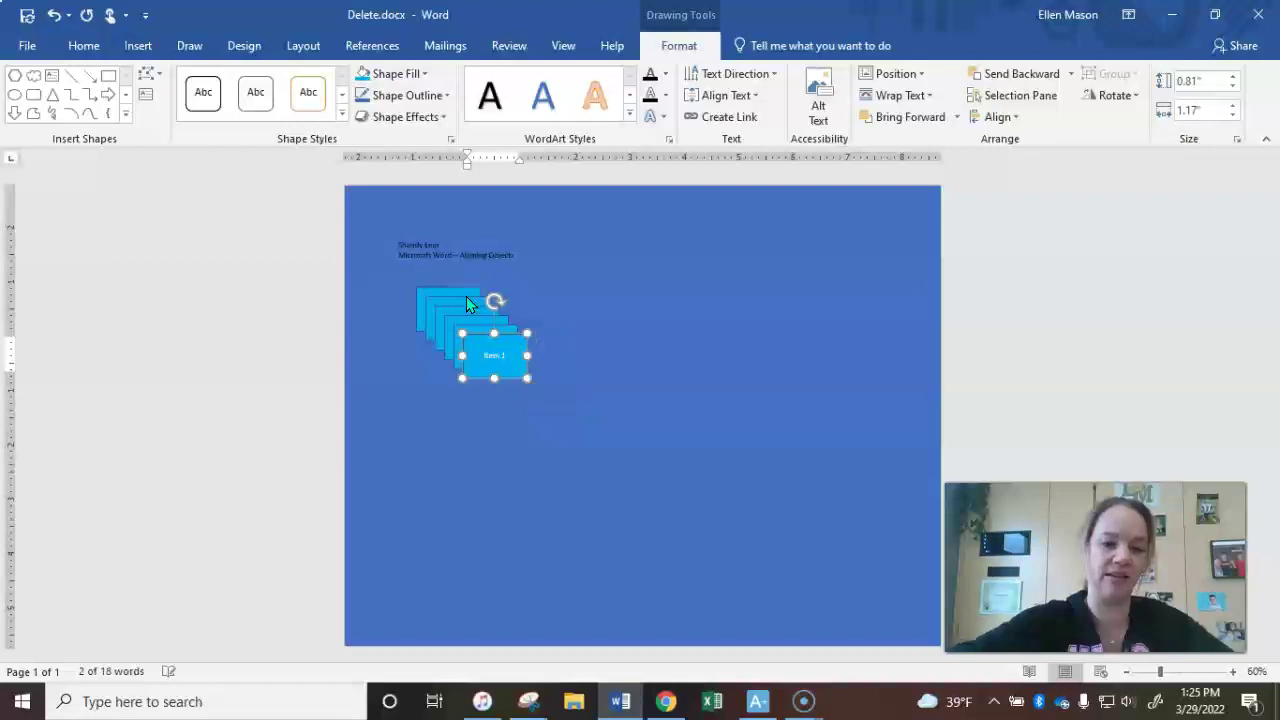
{"action": "key", "text": "ctrl+d"}
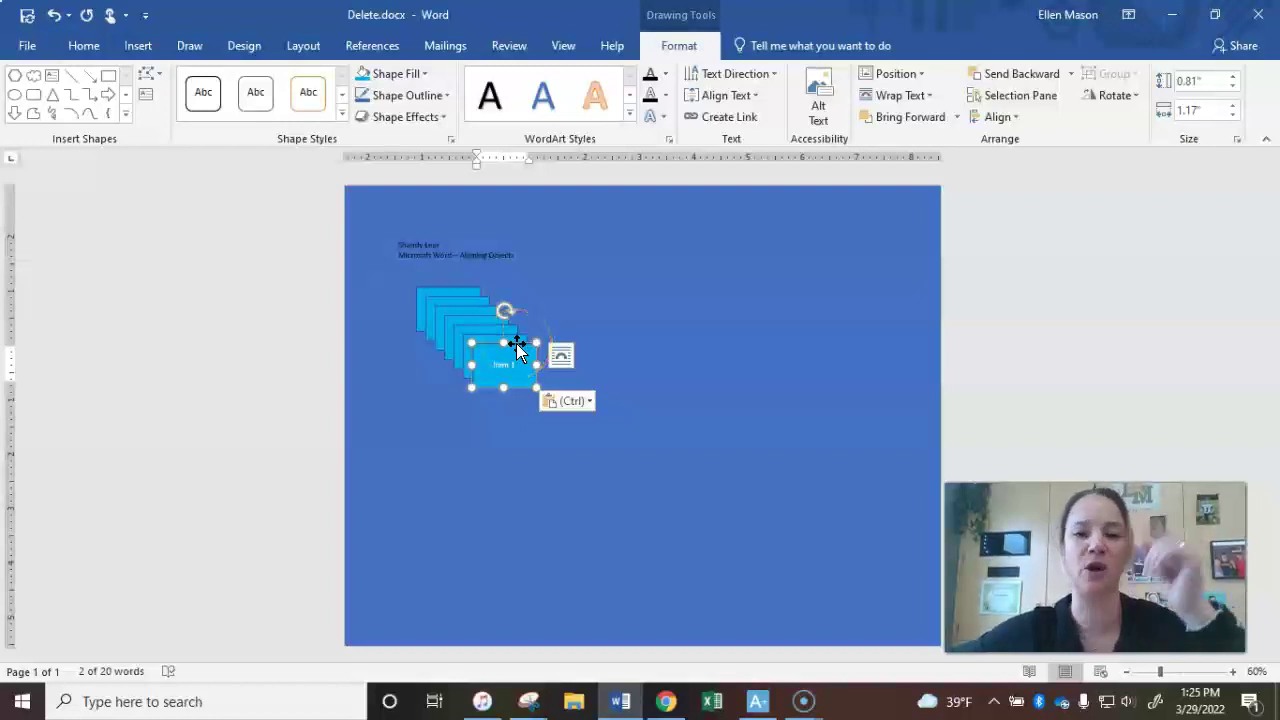
Spread the stacked copies of the Item 1 box roughly across the upper part of the page, leaving the original in place.
{"action": "left_click_drag", "start_coordinate": [517, 345], "coordinate": [842, 302]}
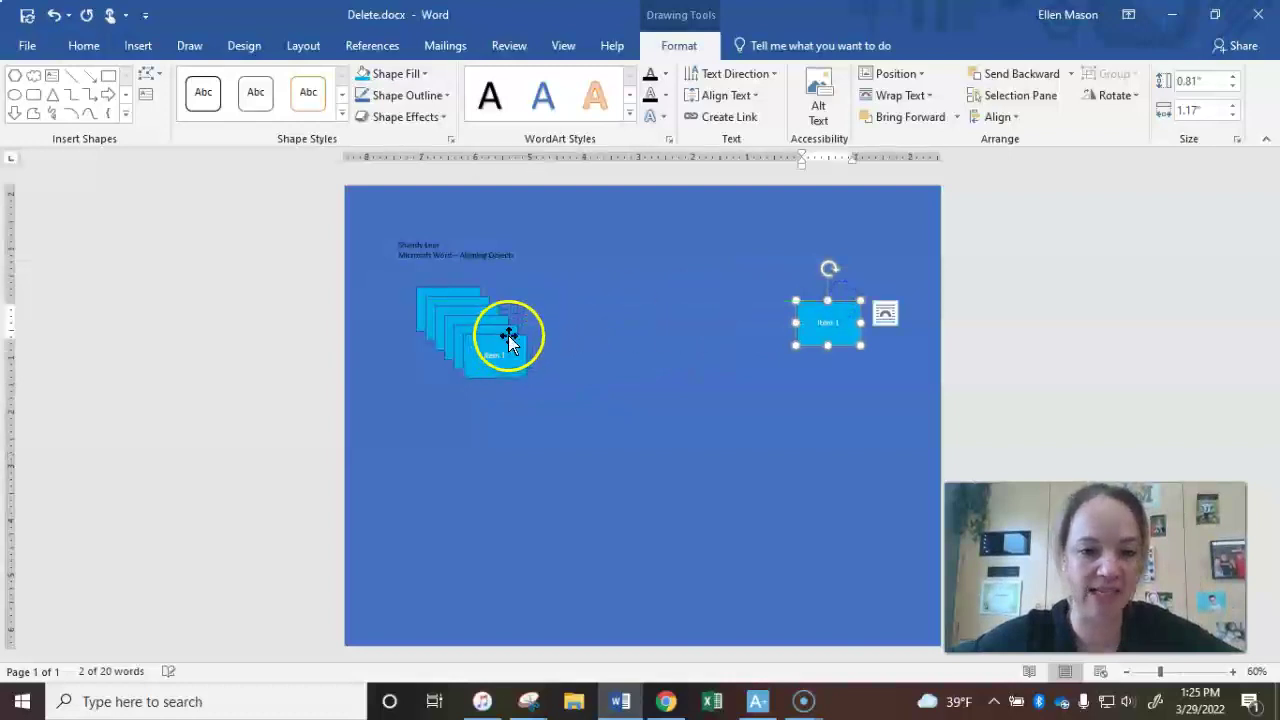
{"action": "left_click", "coordinate": [508, 335]}
{"action": "left_click", "coordinate": [589, 363]}
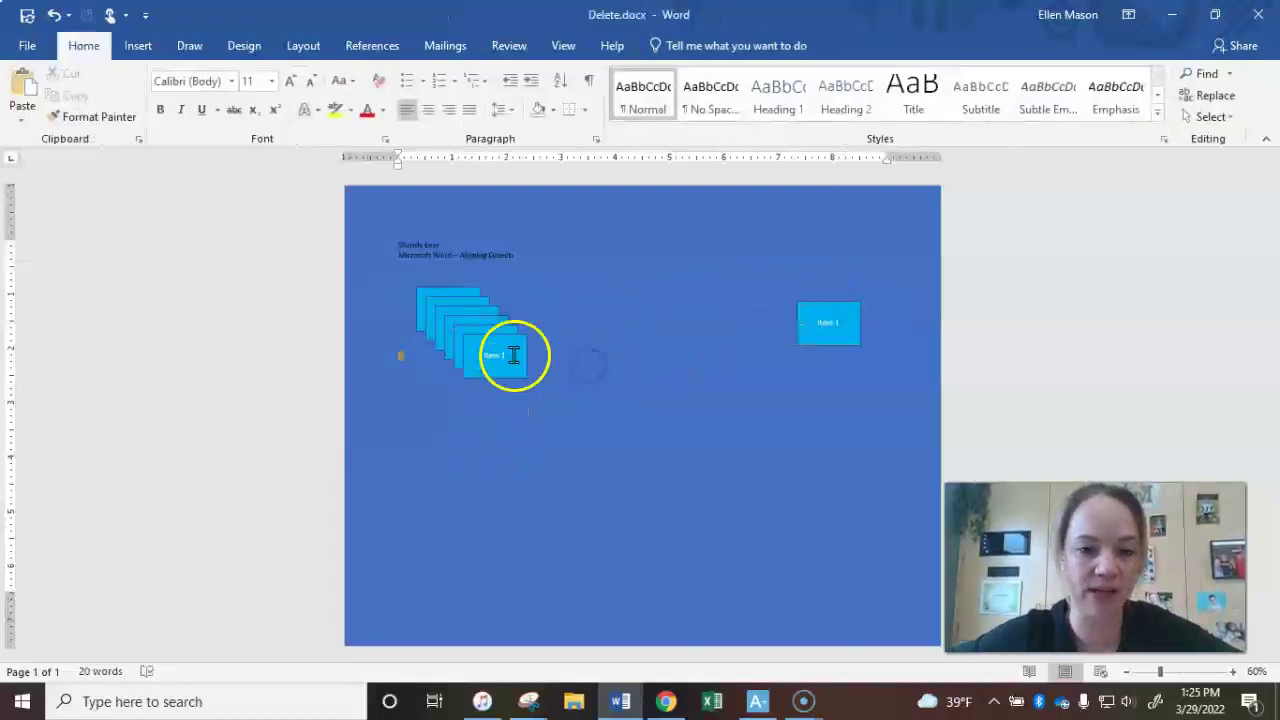
{"action": "left_click", "coordinate": [520, 337]}
{"action": "left_click_drag", "start_coordinate": [512, 336], "coordinate": [773, 302]}
{"action": "left_click_drag", "start_coordinate": [499, 324], "coordinate": [706, 309]}
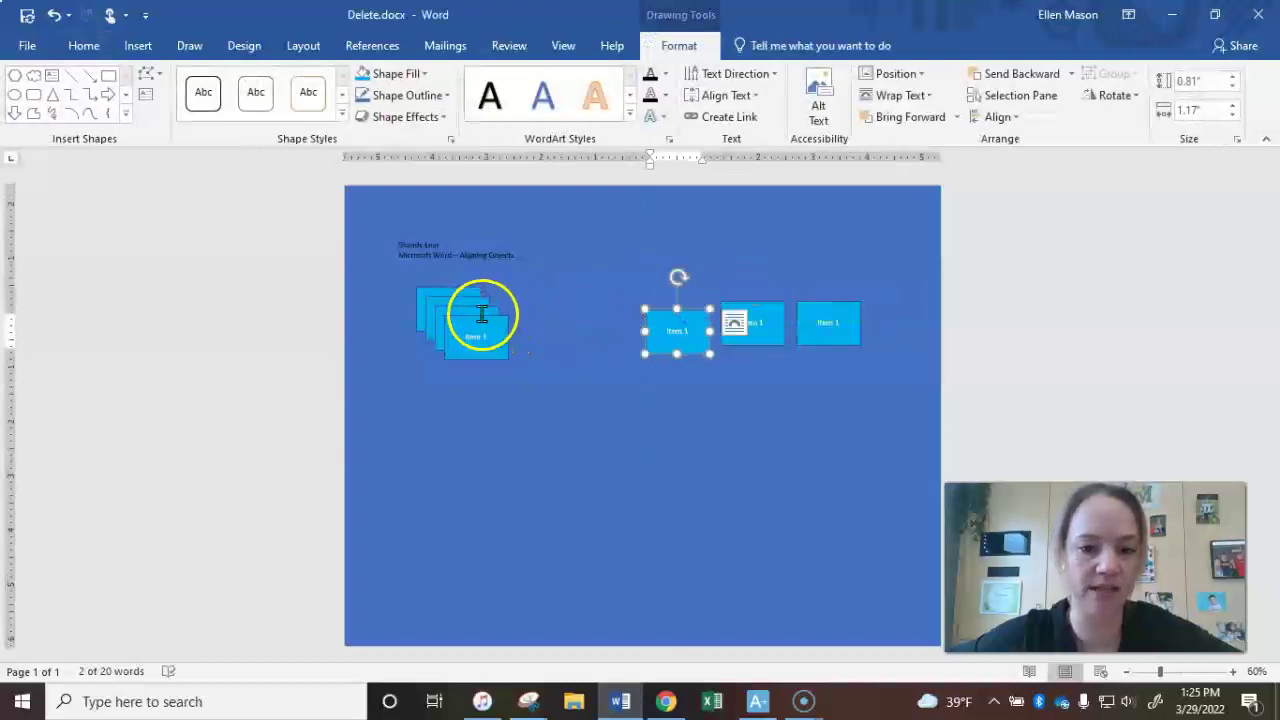
{"action": "left_click_drag", "start_coordinate": [486, 320], "coordinate": [611, 305]}
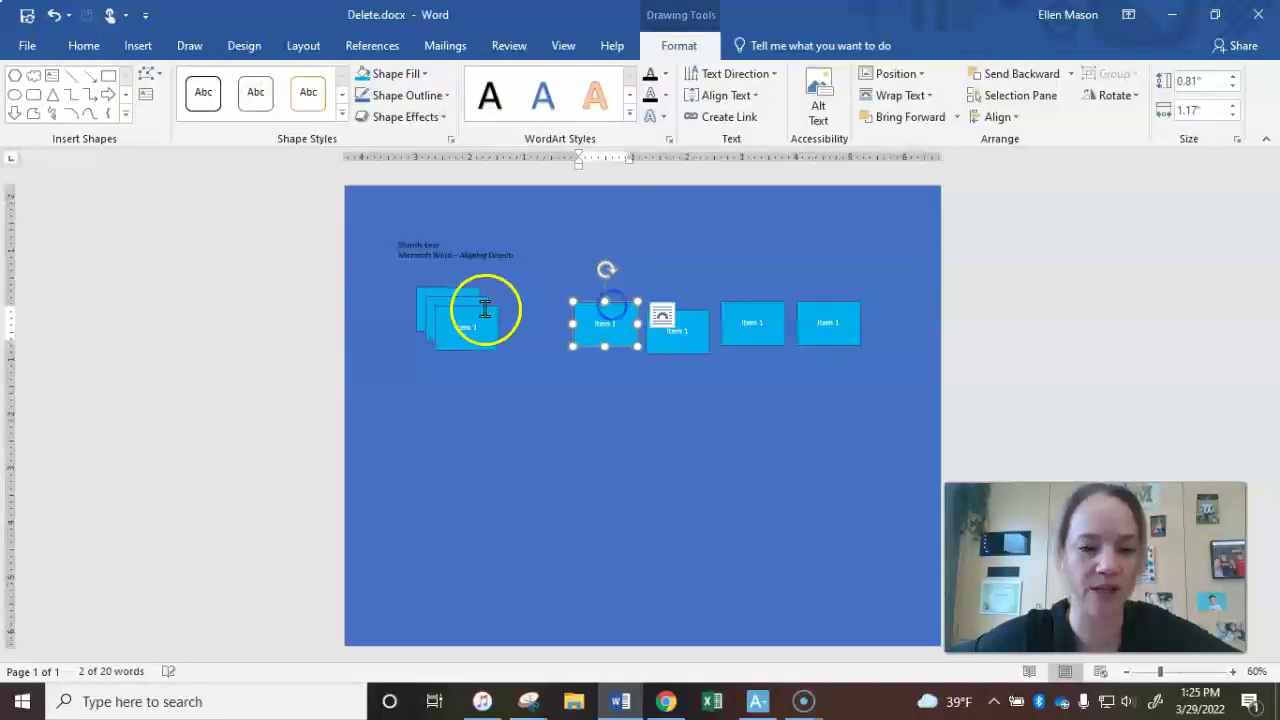
{"action": "left_click_drag", "start_coordinate": [477, 306], "coordinate": [572, 279]}
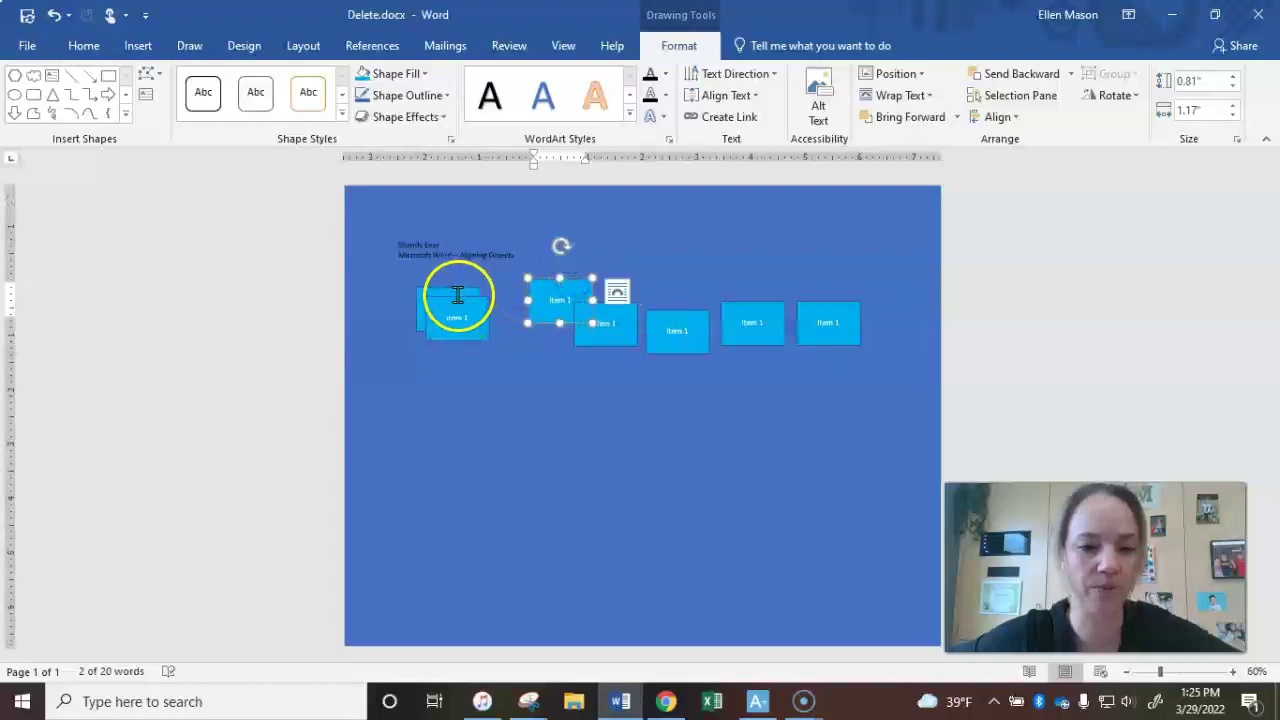
{"action": "left_click_drag", "start_coordinate": [458, 298], "coordinate": [497, 330]}
{"action": "left_click", "coordinate": [727, 486]}
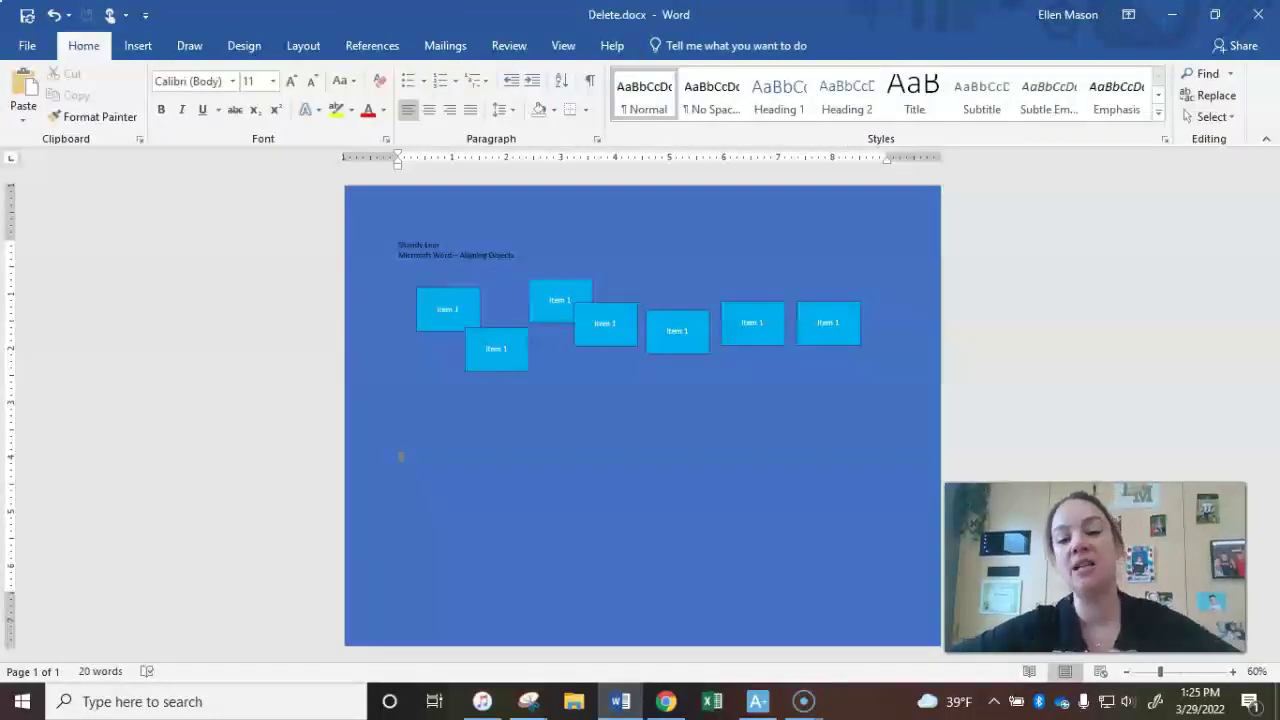
Check the example board's box layout in Chrome, return to Word and top-align all seven Item 1 boxes relative to the selected objects.
{"action": "left_click", "coordinate": [664, 702]}
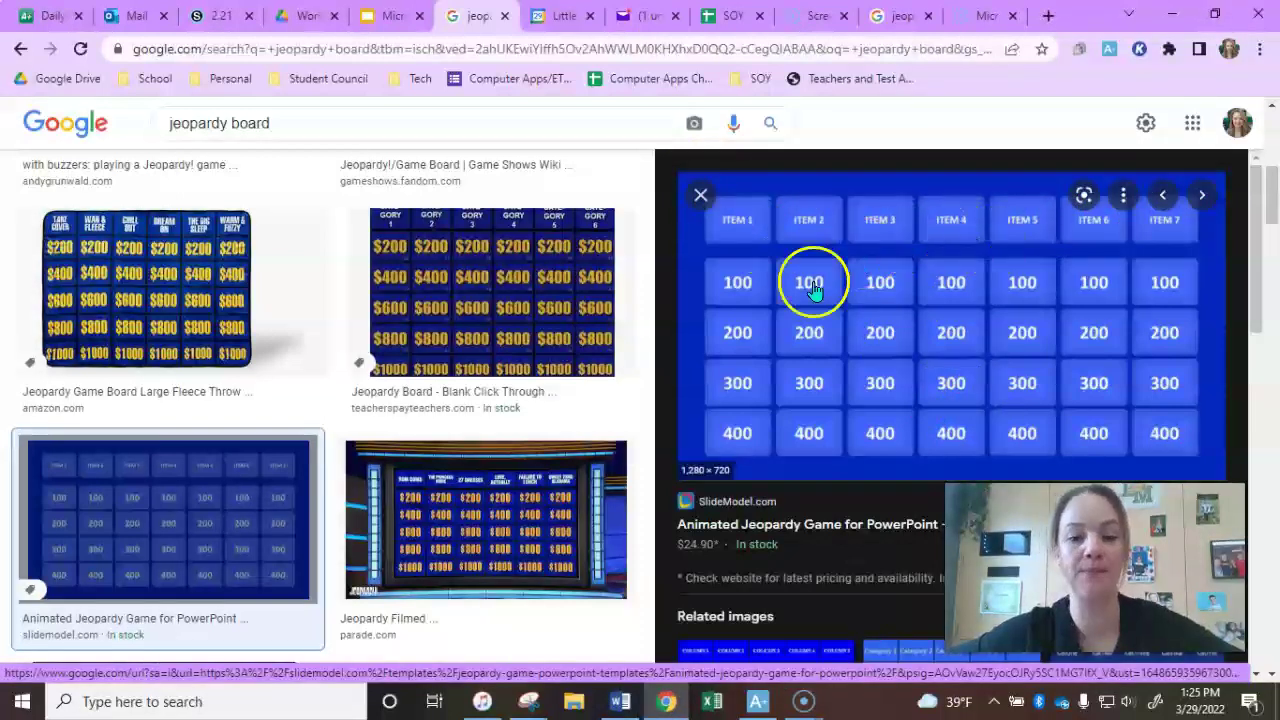
{"action": "left_click", "coordinate": [621, 702]}
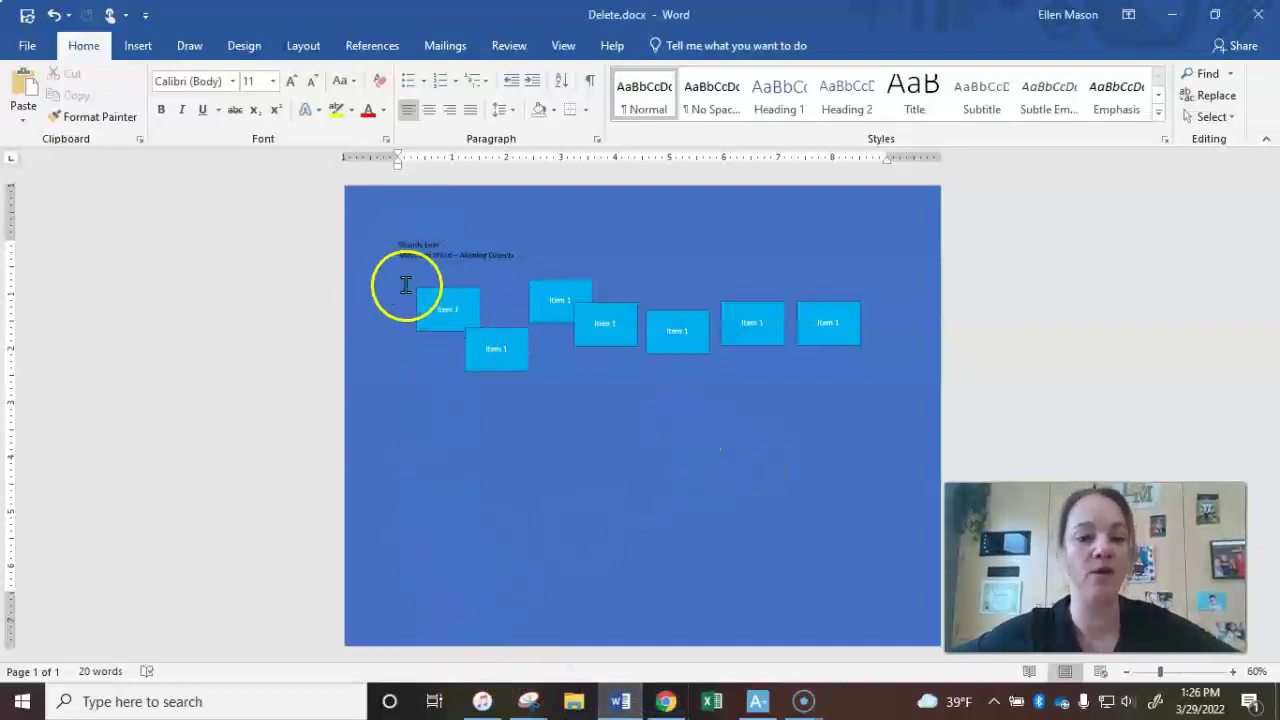
{"action": "left_click", "coordinate": [437, 301]}
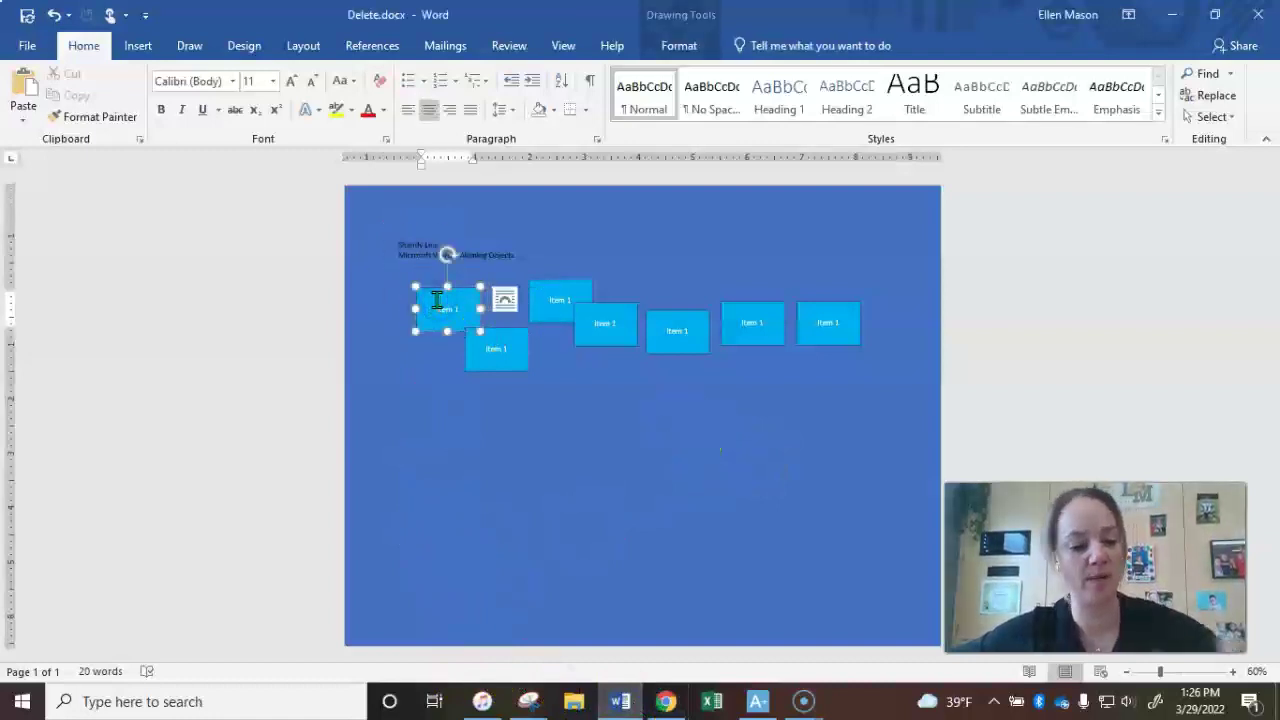
{"action": "left_click", "coordinate": [503, 353], "text": "shift"}
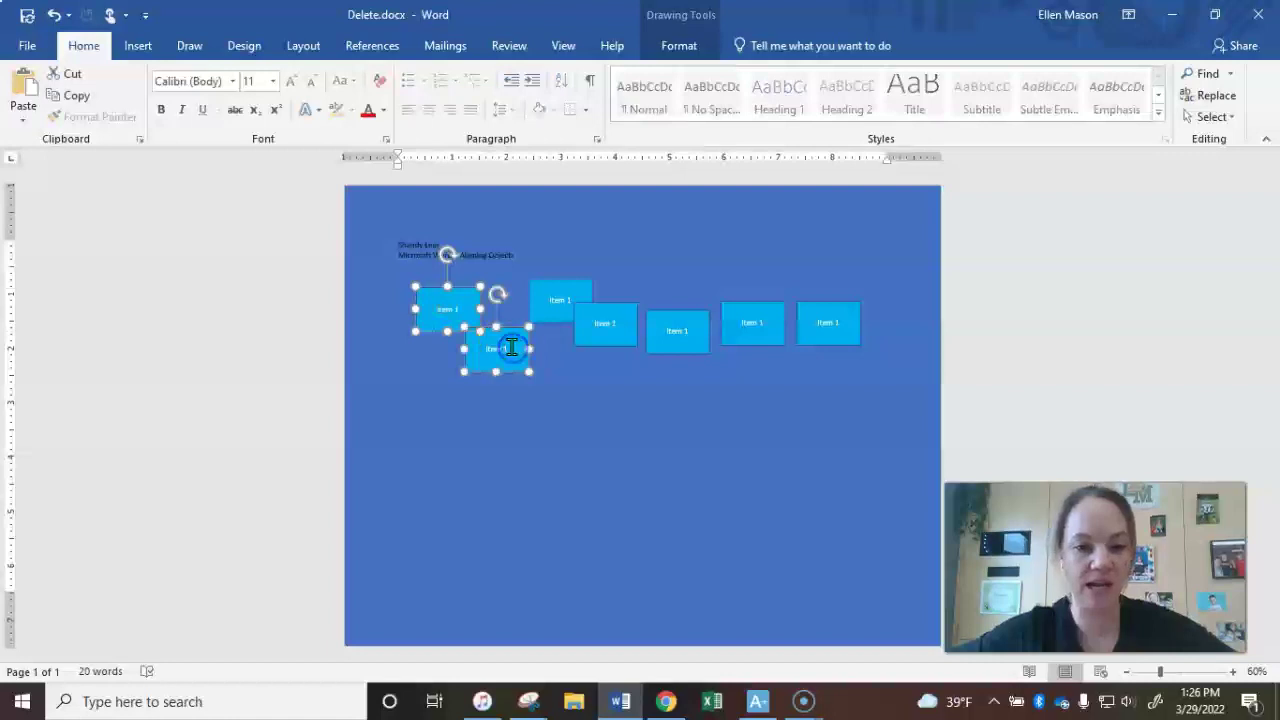
{"action": "left_click", "coordinate": [570, 295], "text": "shift"}
{"action": "left_click", "coordinate": [609, 326], "text": "shift"}
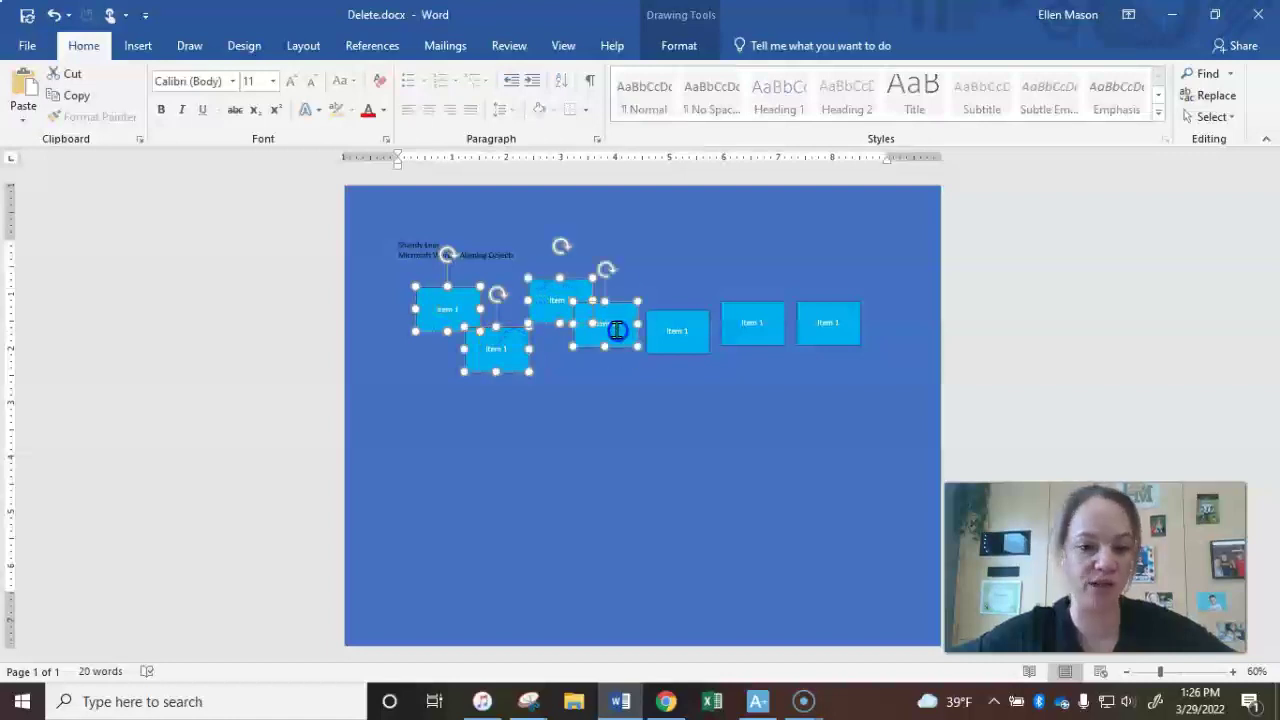
{"action": "left_click", "coordinate": [678, 334], "text": "shift"}
{"action": "left_click", "coordinate": [752, 328], "text": "shift"}
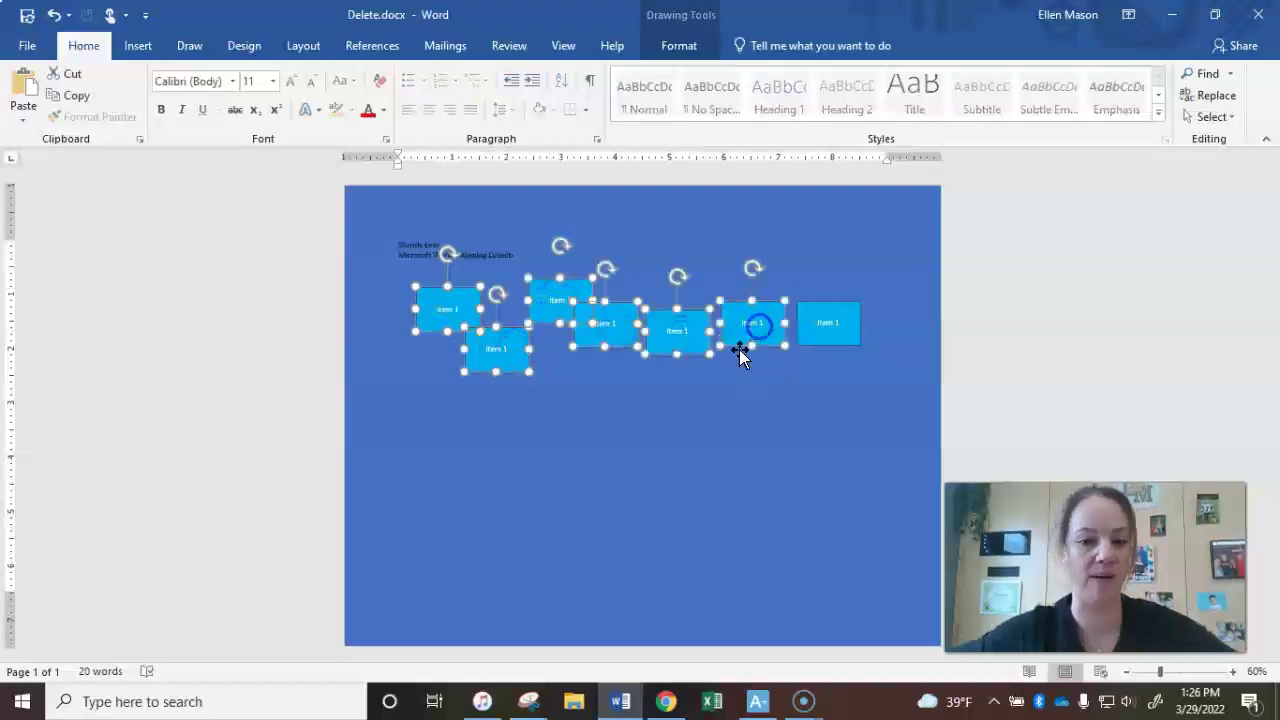
{"action": "left_click", "coordinate": [843, 322], "text": "shift"}
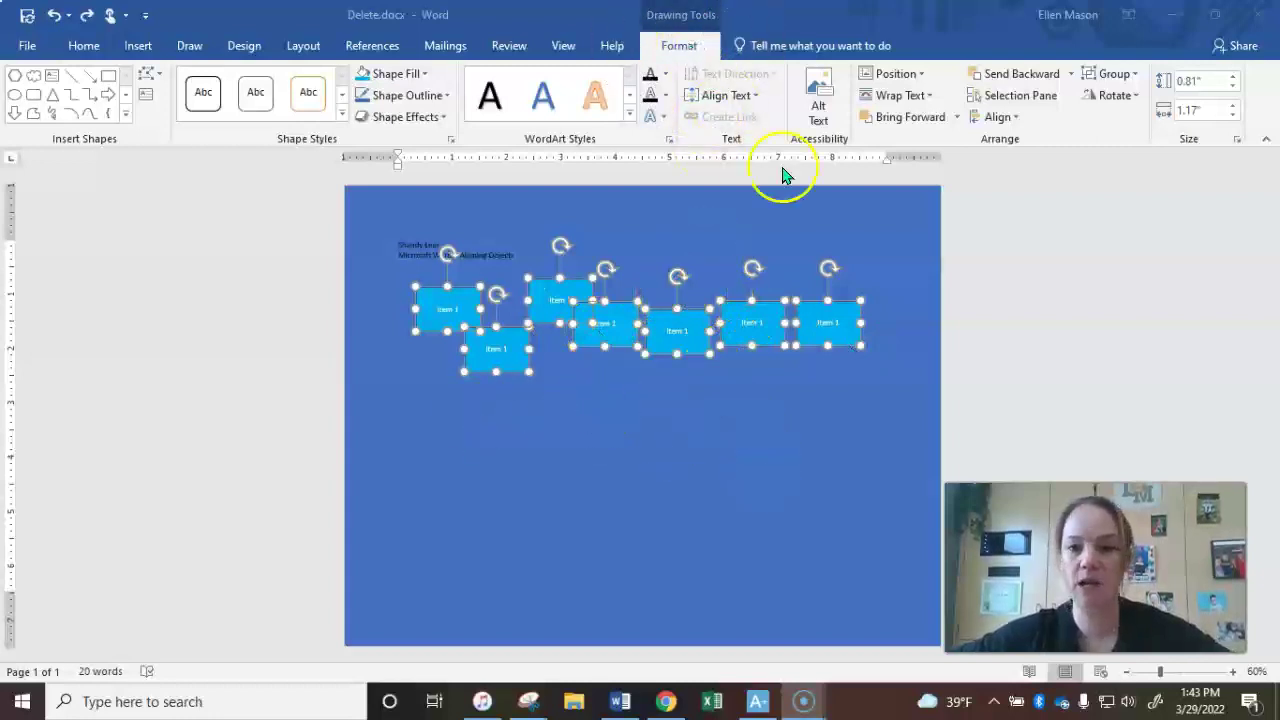
{"action": "left_click", "coordinate": [1002, 117]}
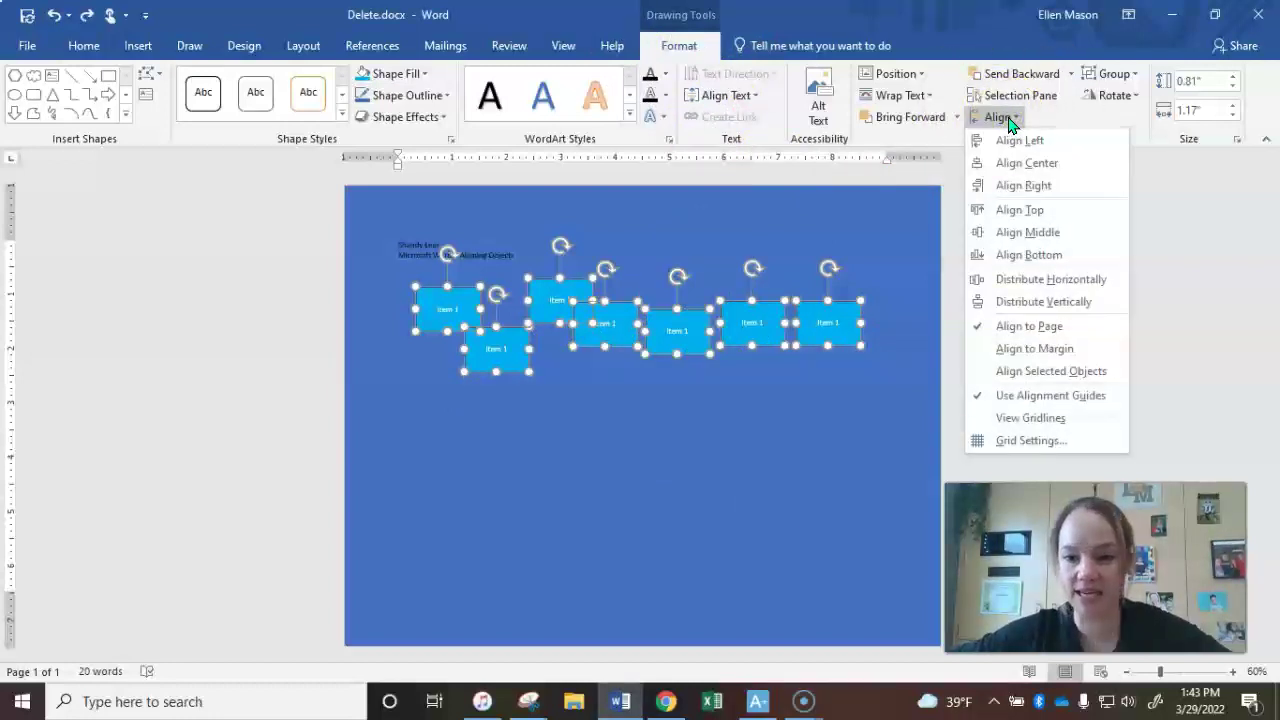
{"action": "left_click", "coordinate": [1042, 376]}
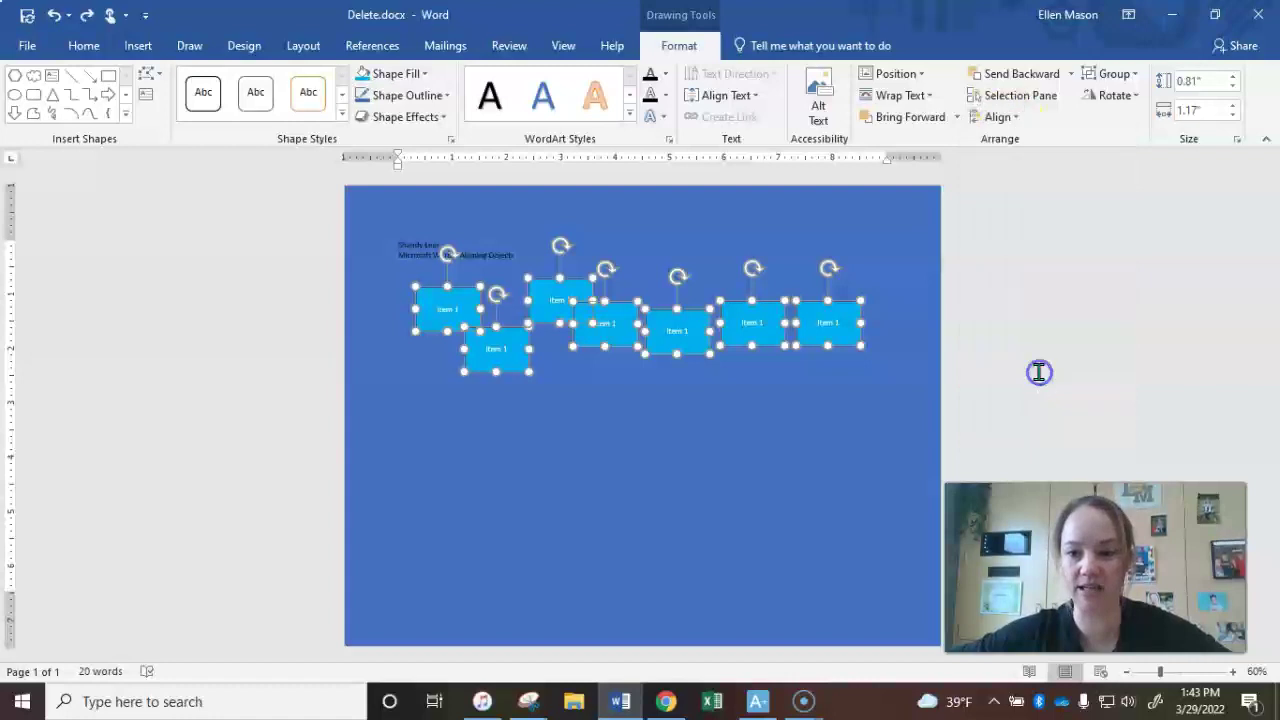
{"action": "left_click", "coordinate": [1012, 118]}
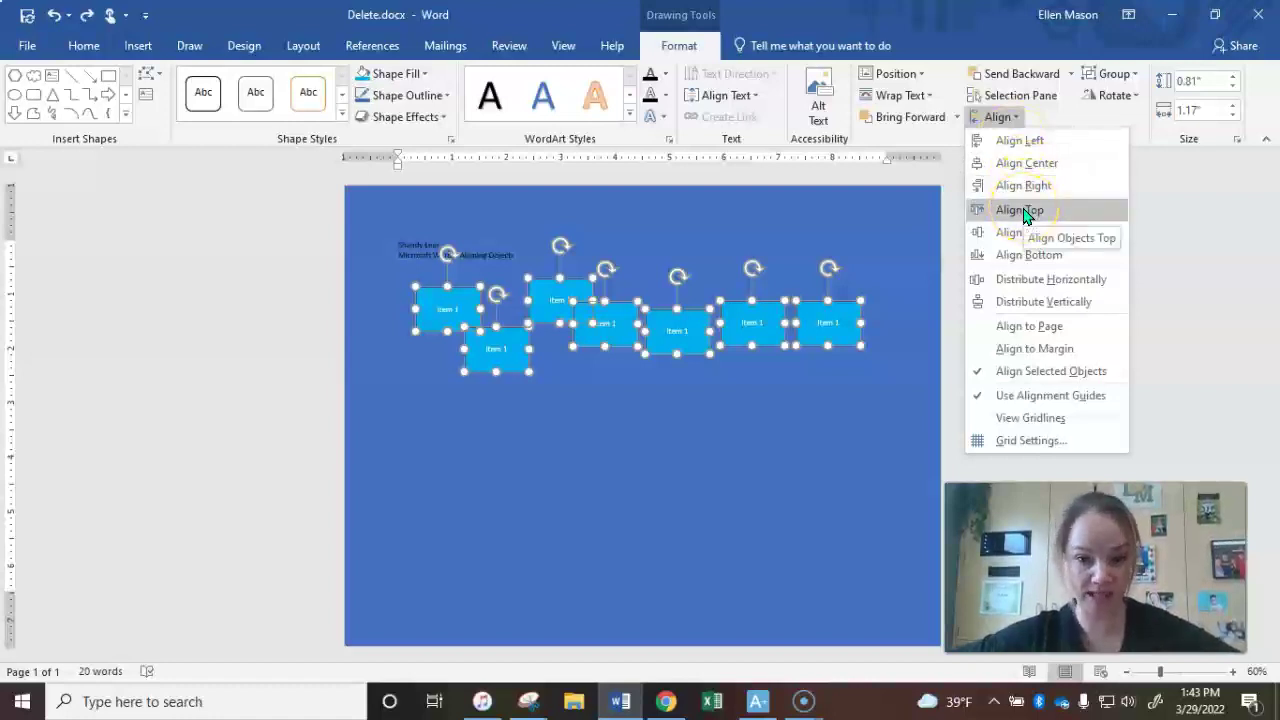
{"action": "left_click", "coordinate": [594, 286]}
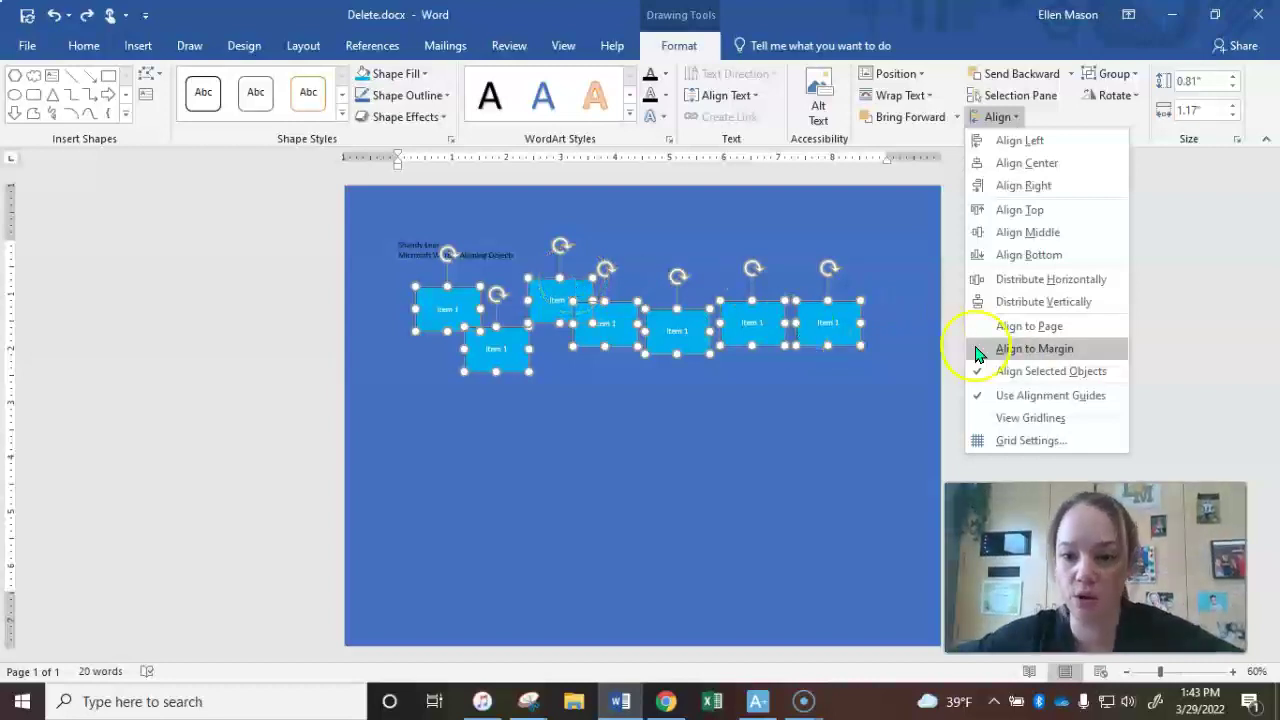
{"action": "left_click", "coordinate": [1060, 211]}
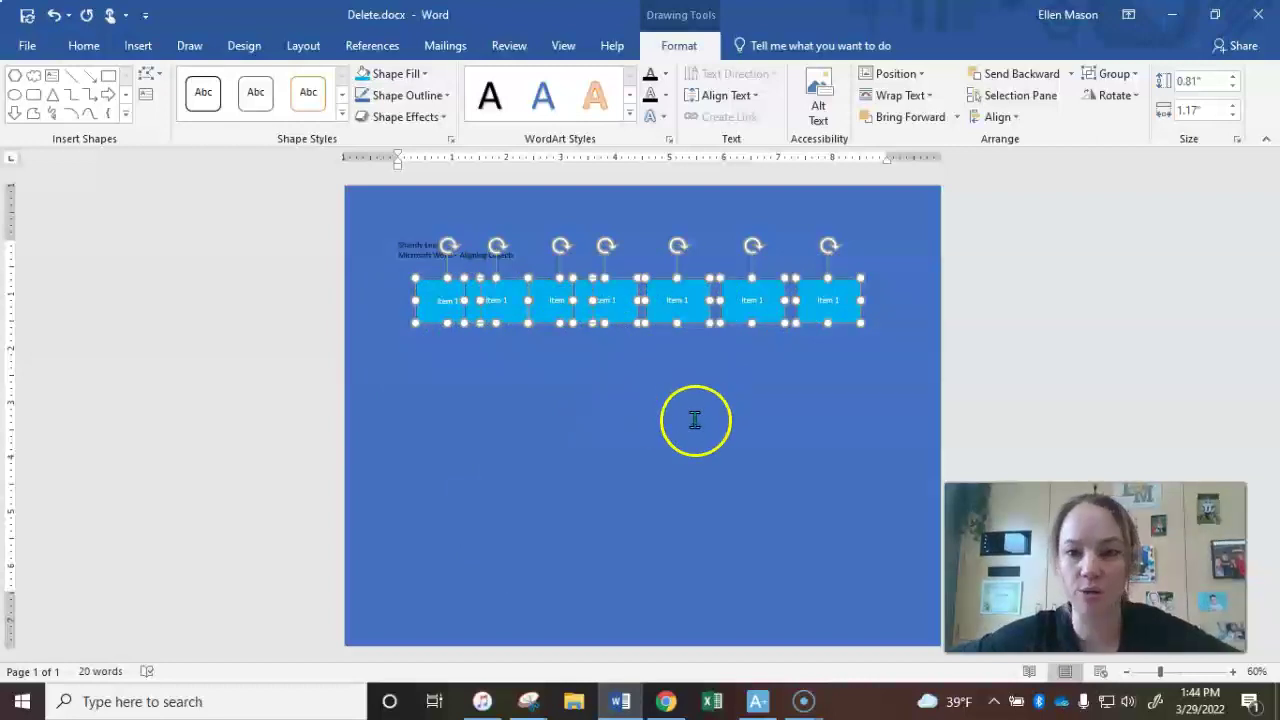
Distribute the seven boxes horizontally with alignment relative to the page, and deselect them.
{"action": "left_click", "coordinate": [1000, 117]}
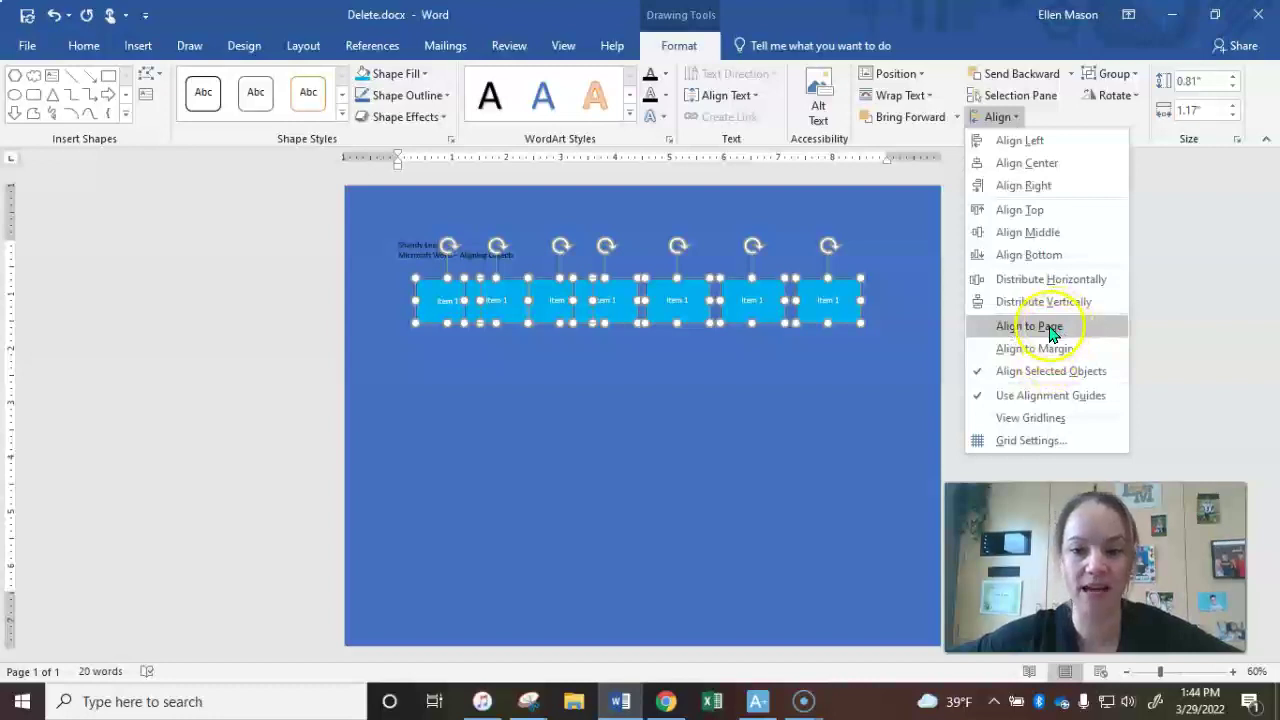
{"action": "left_click", "coordinate": [1040, 327]}
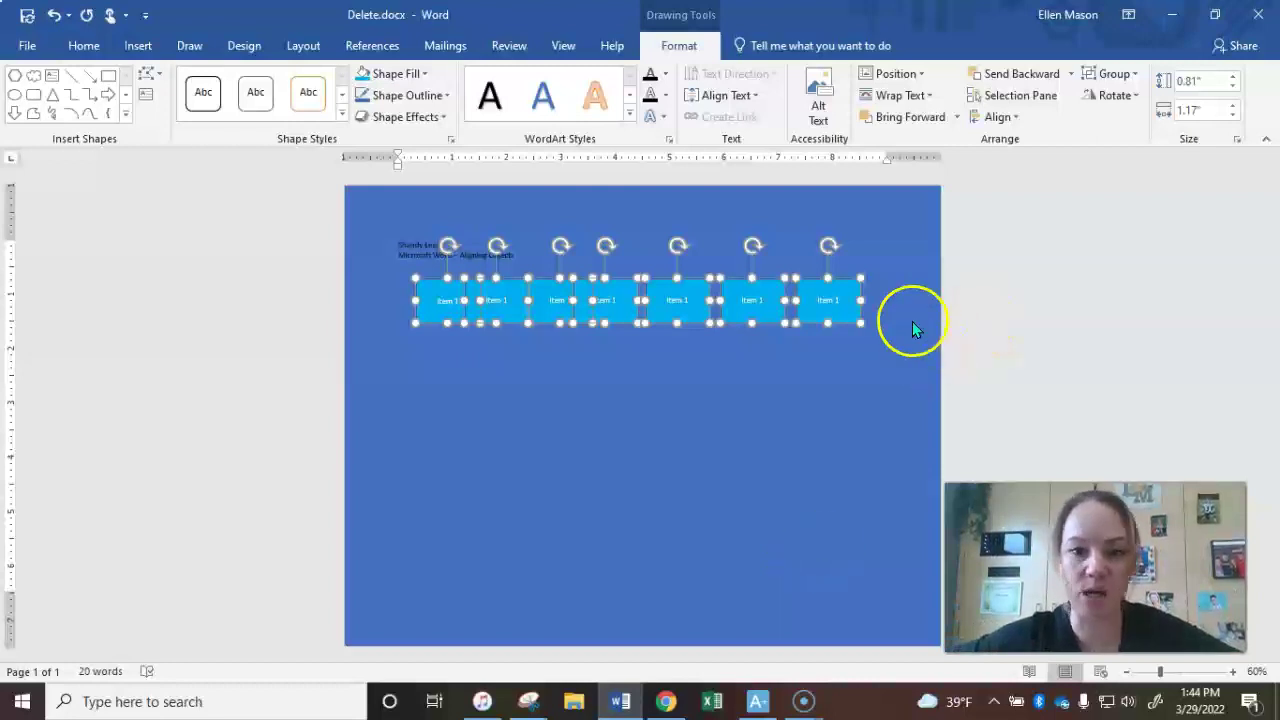
{"action": "left_click", "coordinate": [1014, 118]}
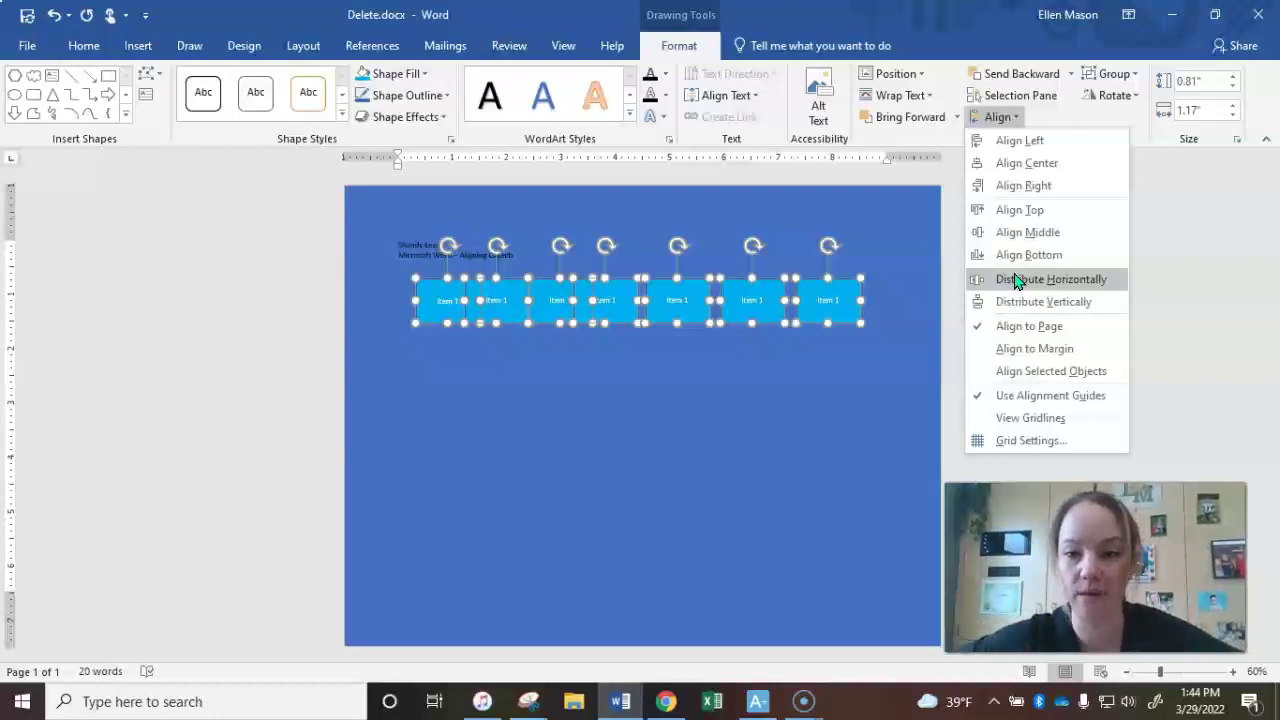
{"action": "left_click", "coordinate": [1016, 280]}
{"action": "left_click", "coordinate": [691, 484]}
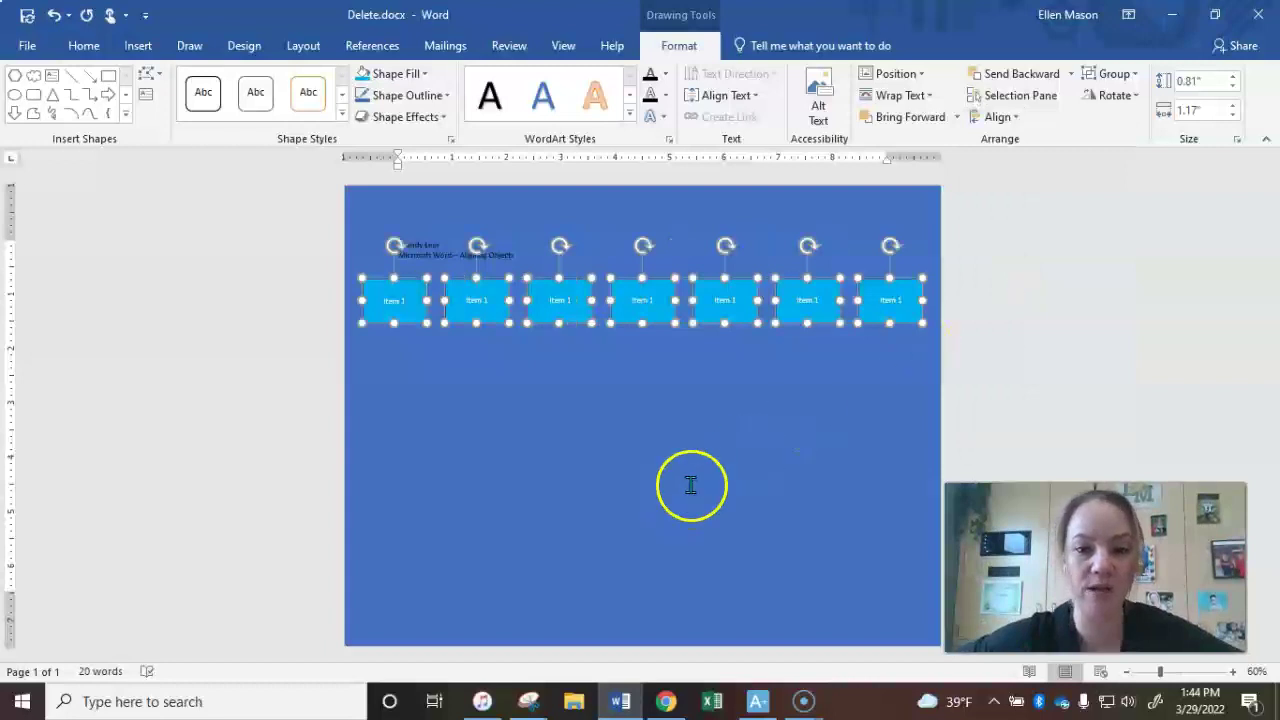
{"action": "left_click", "coordinate": [366, 318]}
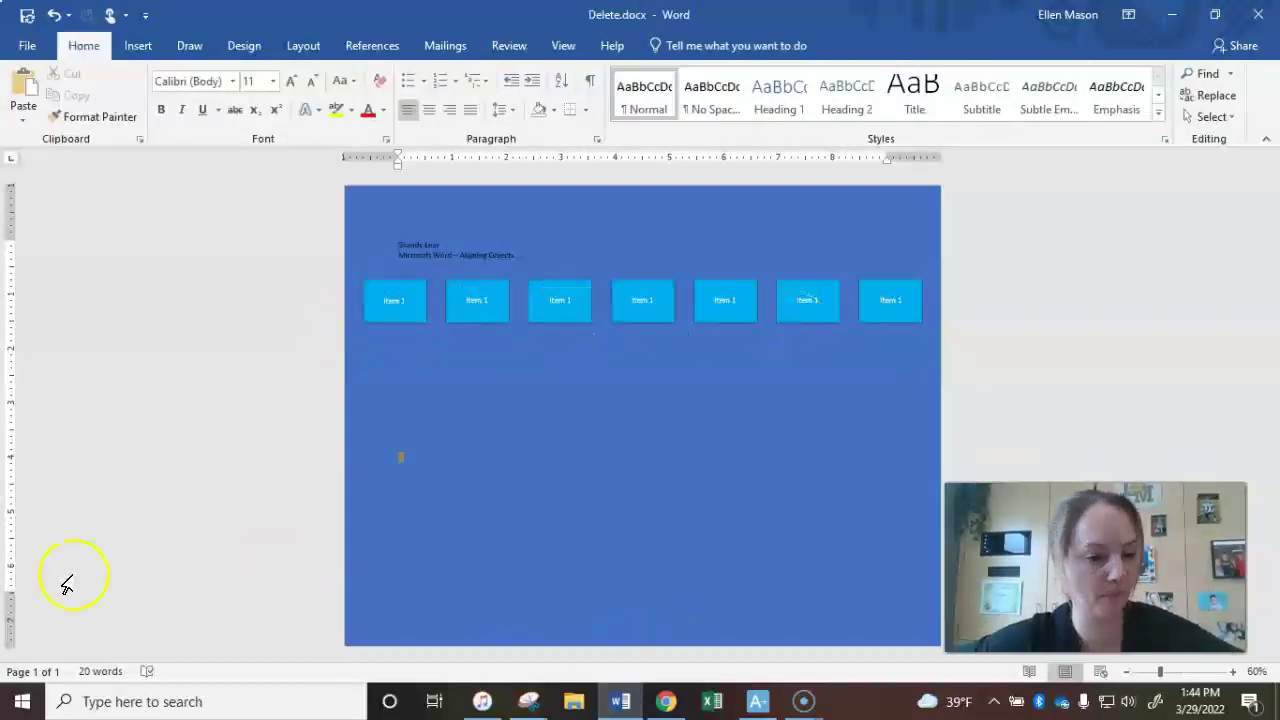
{"action": "left_click", "coordinate": [30, 676]}
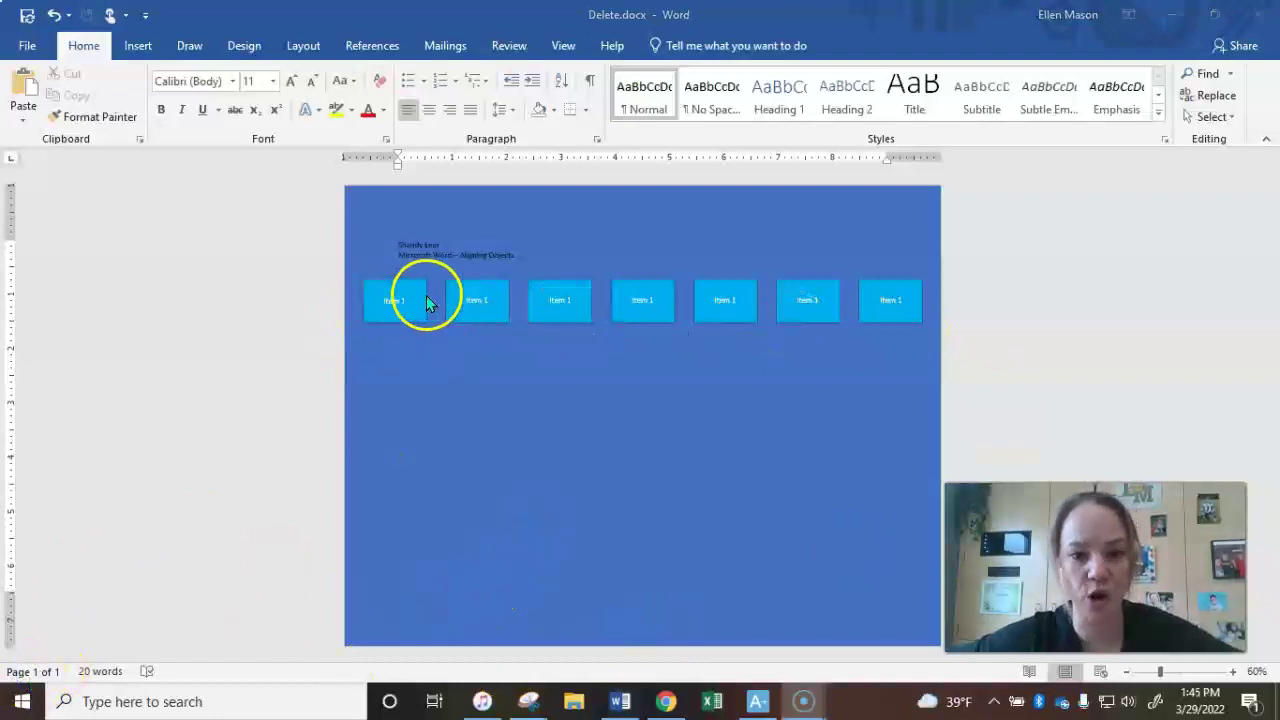
Relabel the second heading box as "Item 2".
{"action": "left_click", "coordinate": [489, 301]}
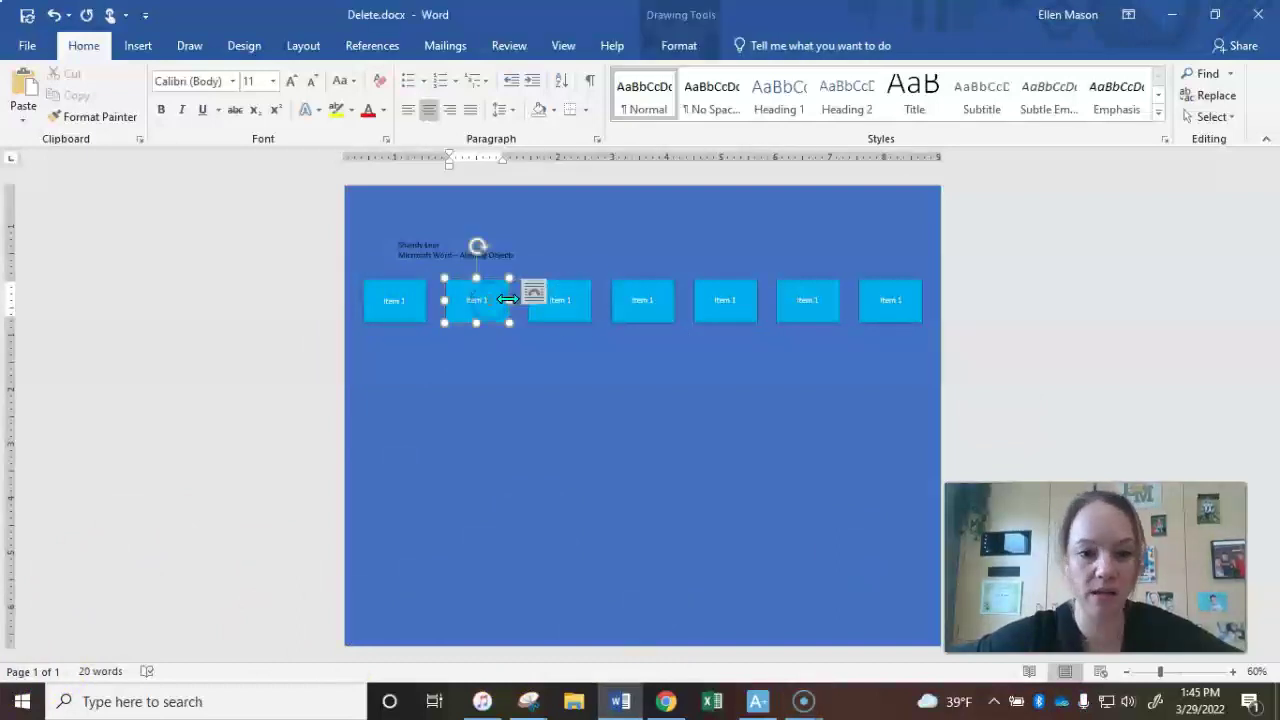
{"action": "key", "text": "BackSpace"}
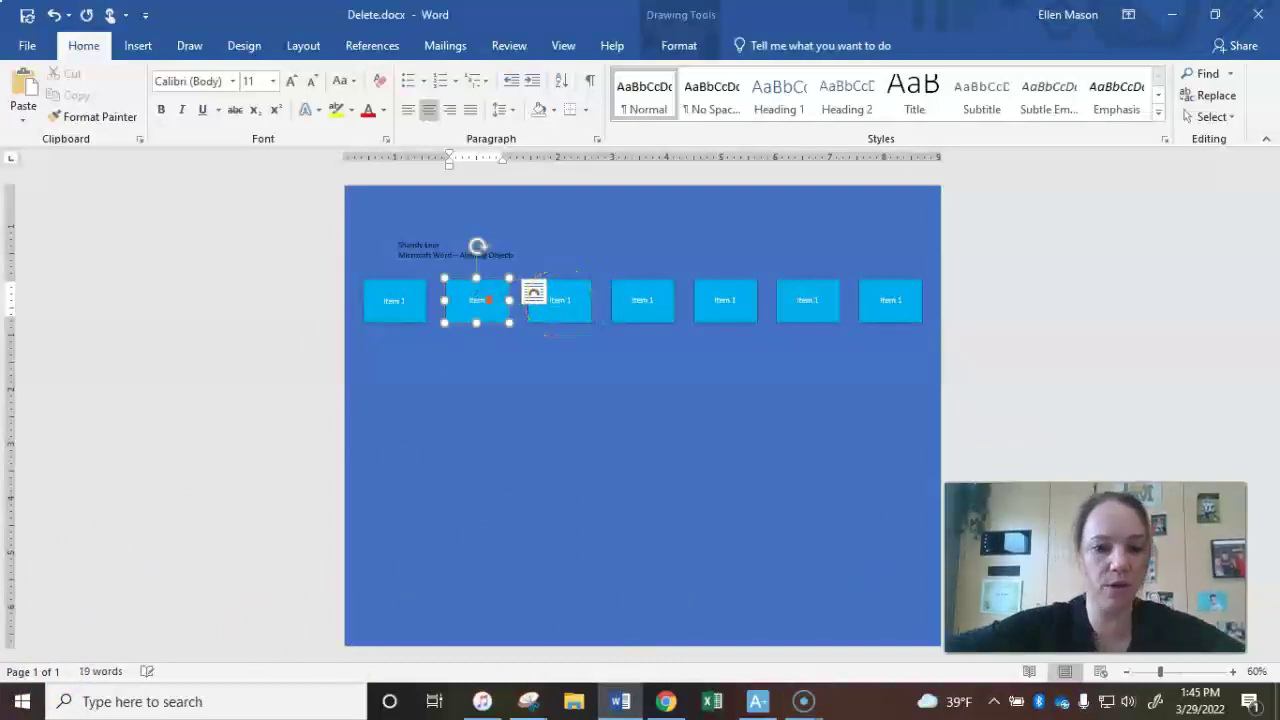
{"action": "type", "text": "2"}
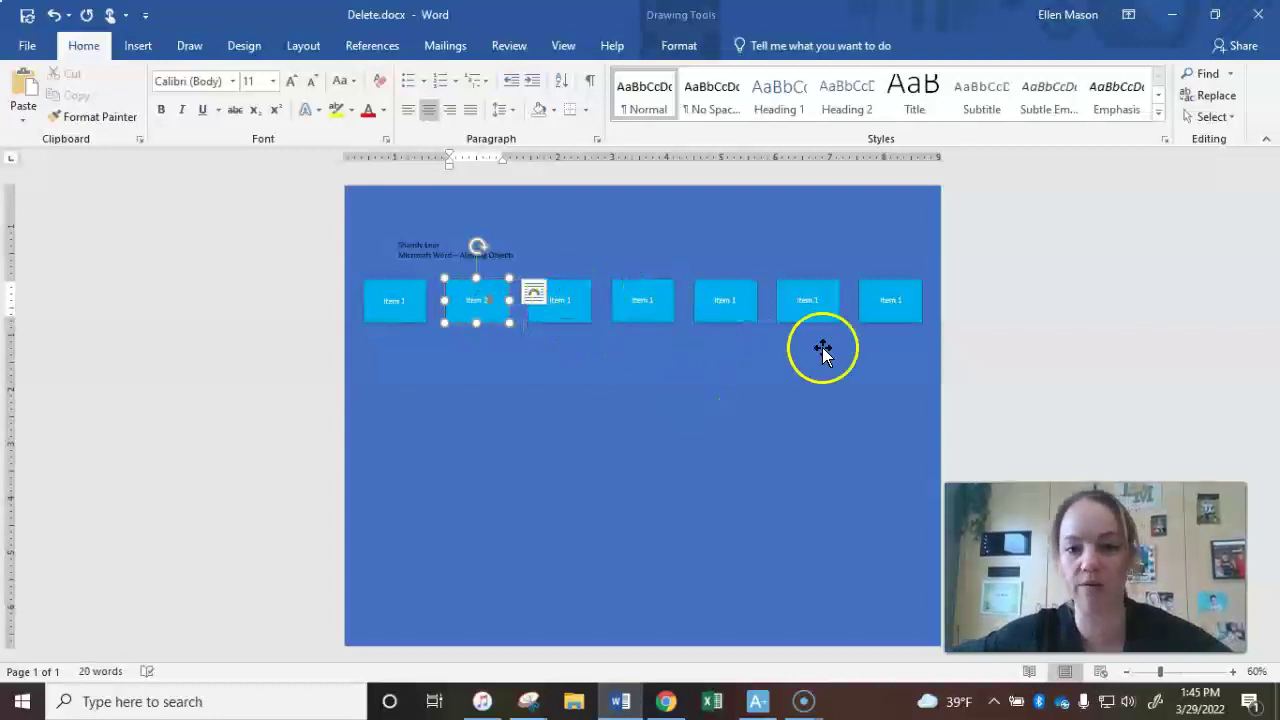